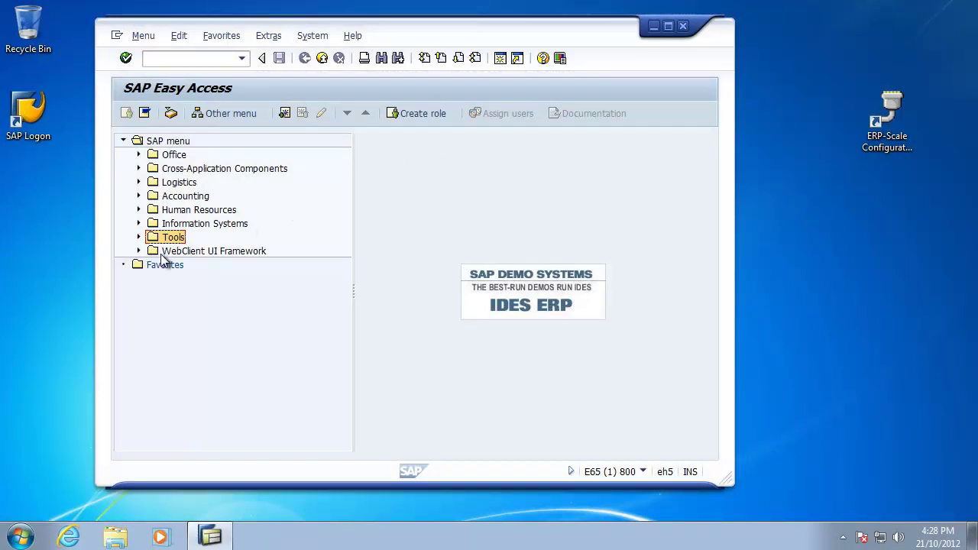
- Create a new SM59 RFC destination named ERP-SCALE WS1 and list its connection types
click(137, 237)
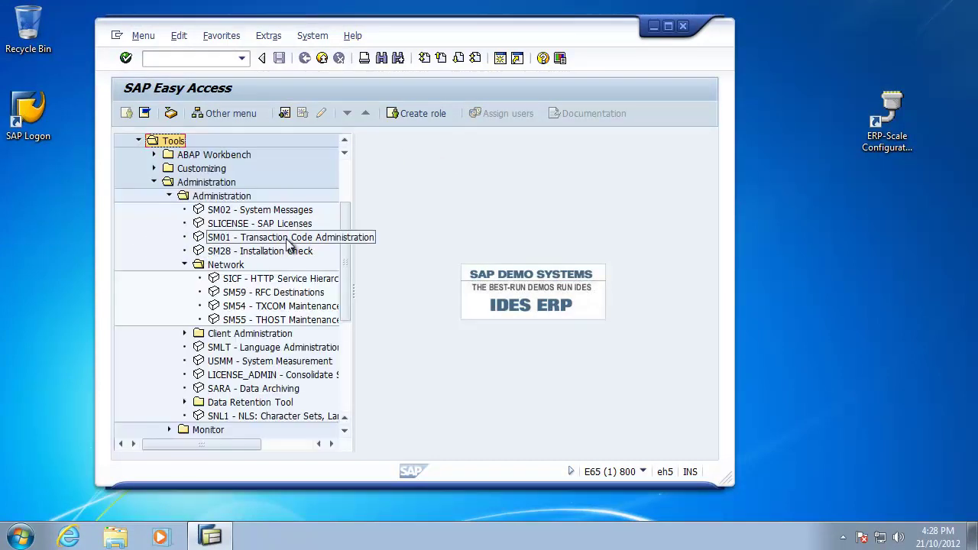
double_click(281, 293)
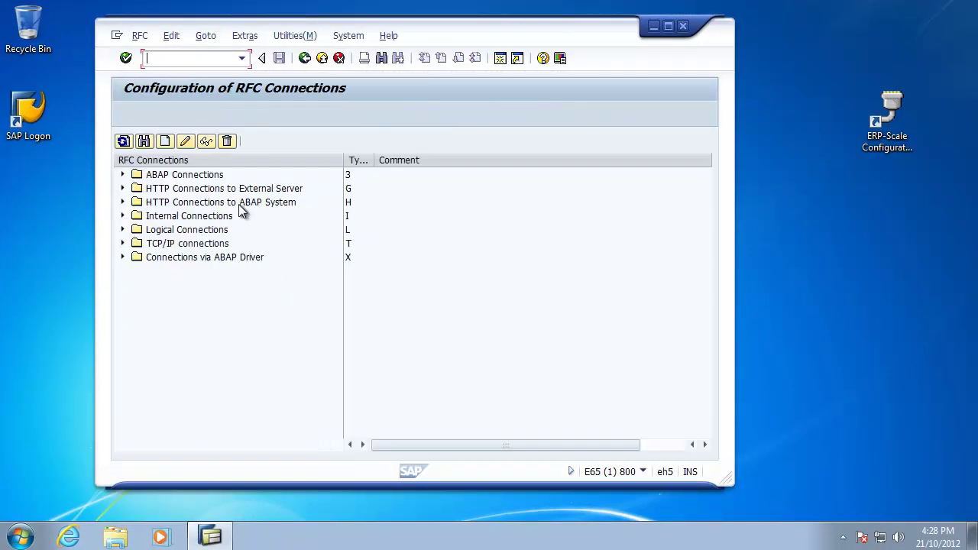
click(165, 142)
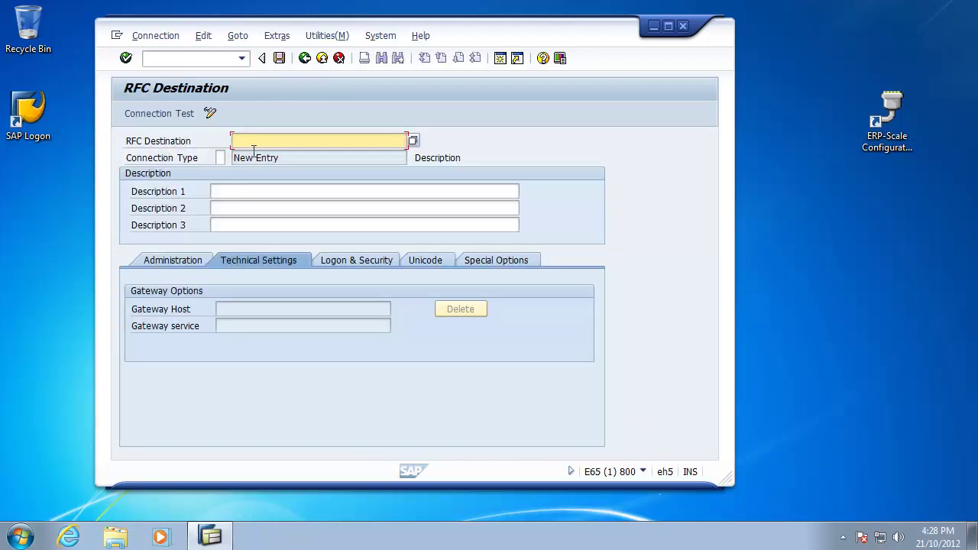
text(ERP-SCALE WS1)
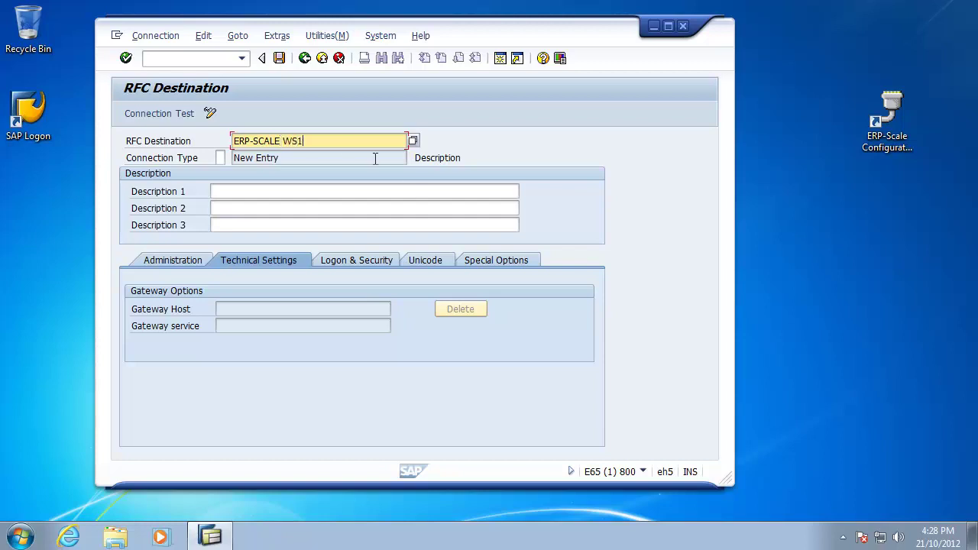
click(220, 158)
click(230, 158)
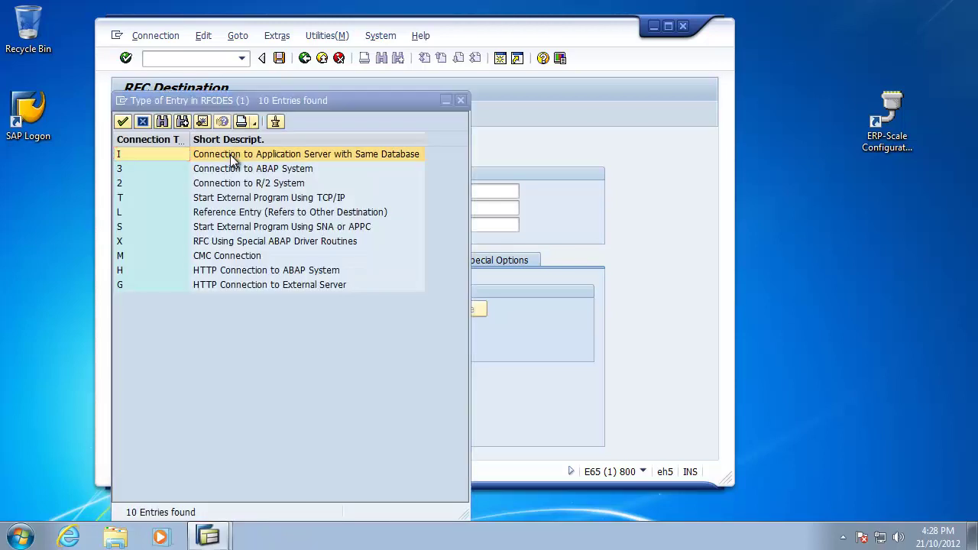
- Make it a TCP/IP registered server program with description ERP-SCALE and program ID ERP-SCALE_WS1
double_click(219, 199)
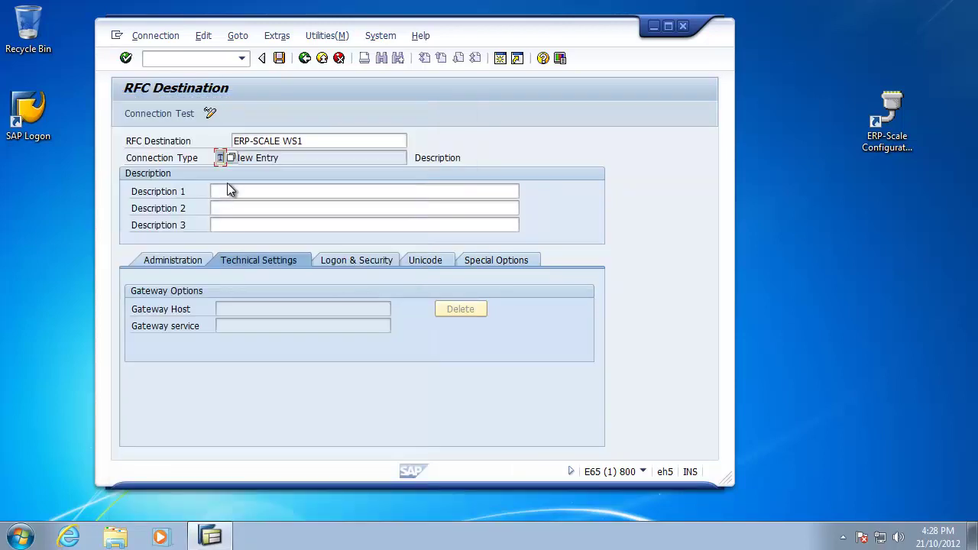
click(227, 190)
text(ERP-)
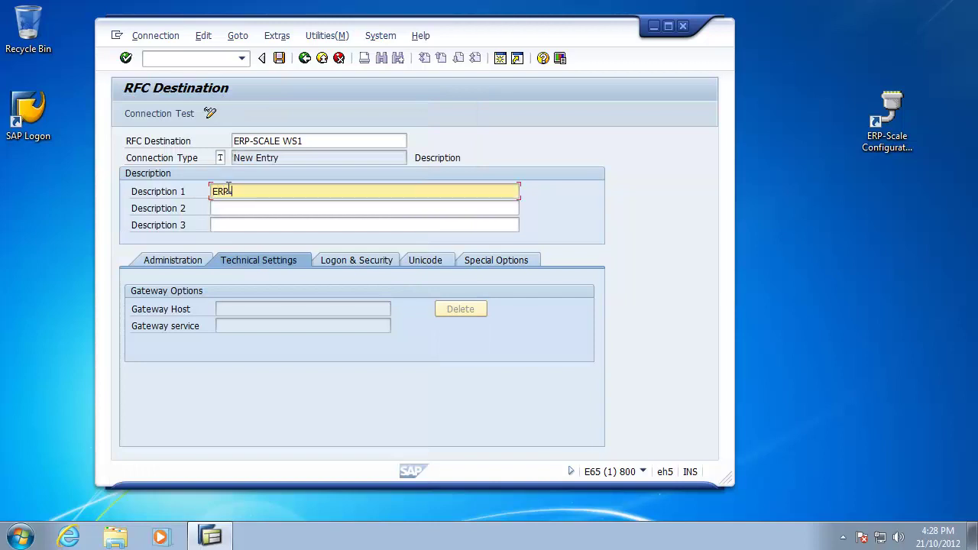
text(SCALE)
key(Return)
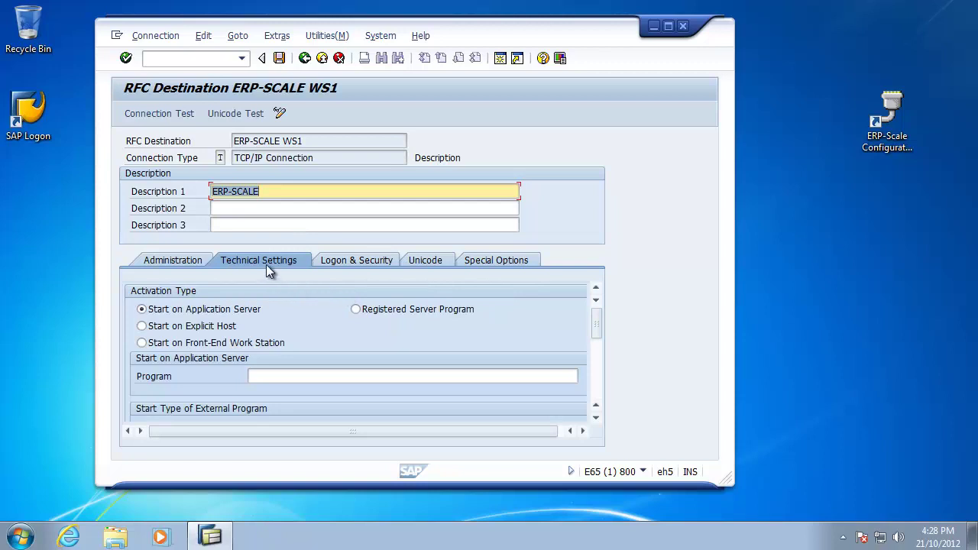
click(356, 309)
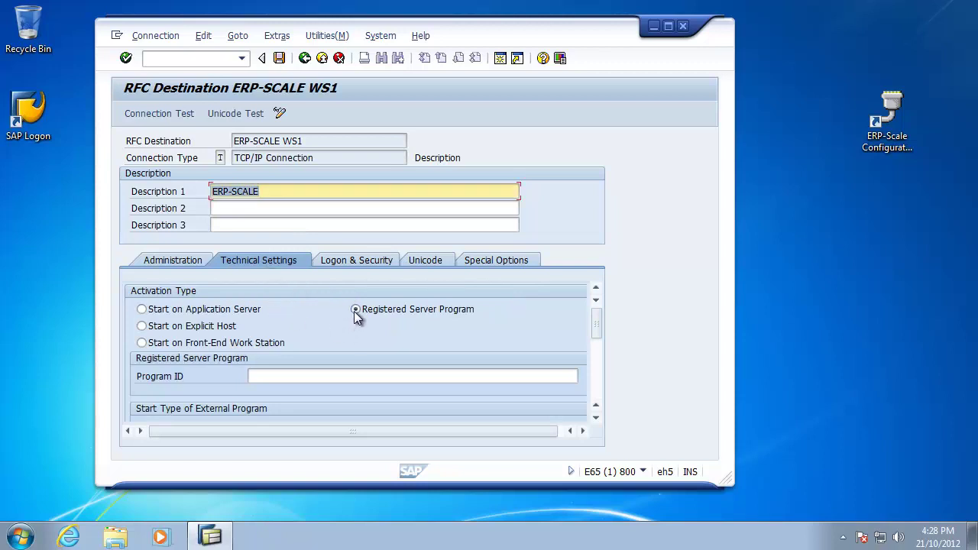
click(322, 377)
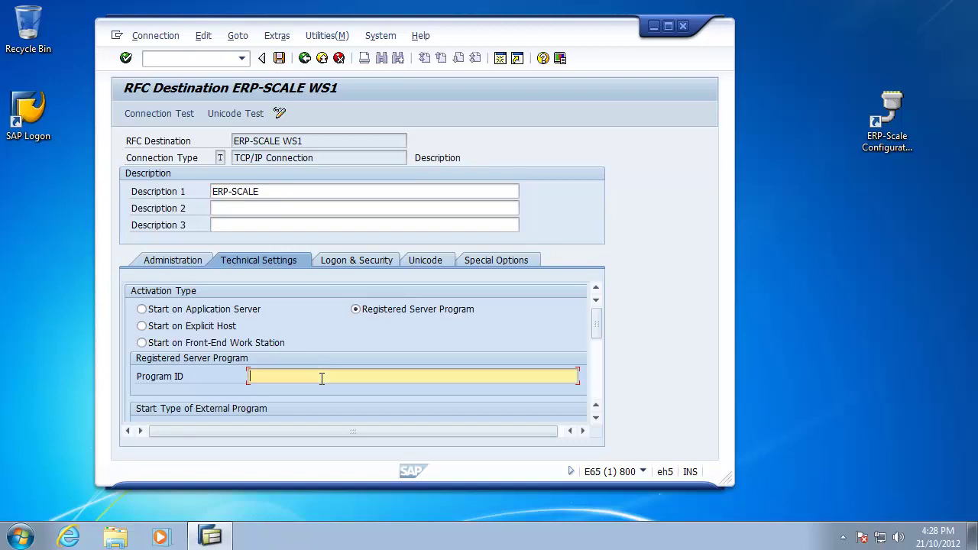
text(ERP-SCALE_WS1)
- Set gateway host 176.16.2.101 and gateway service sapgw61, then save the destination
click(596, 395)
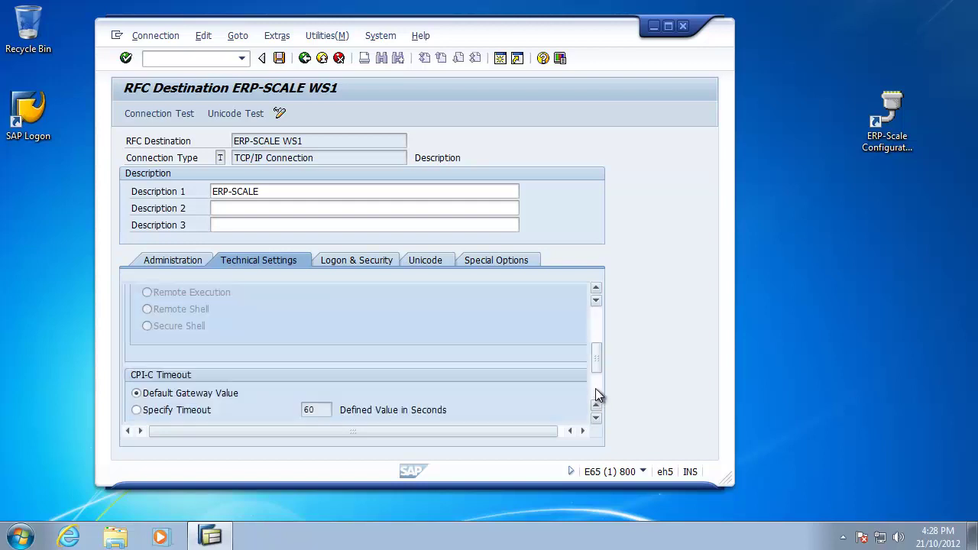
click(596, 394)
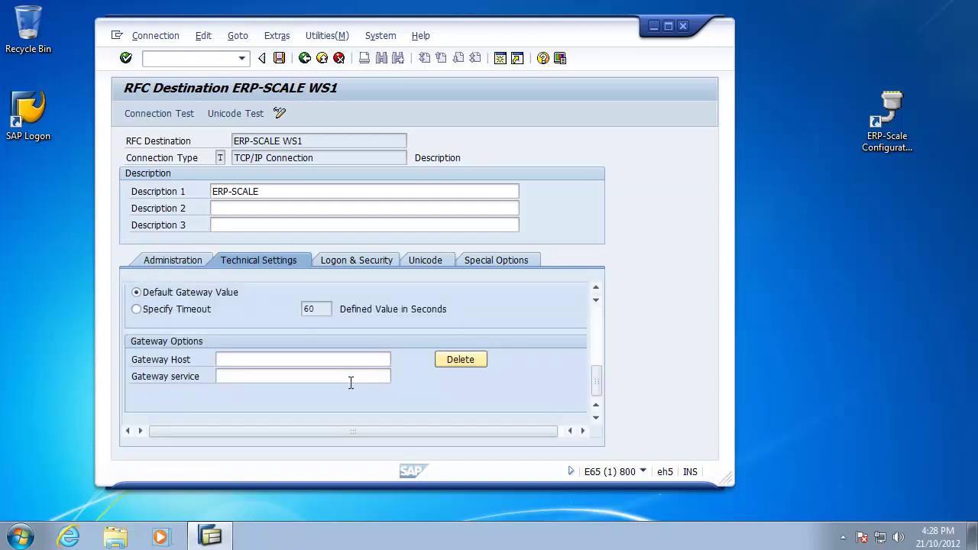
click(294, 359)
text(176.16.2.101)
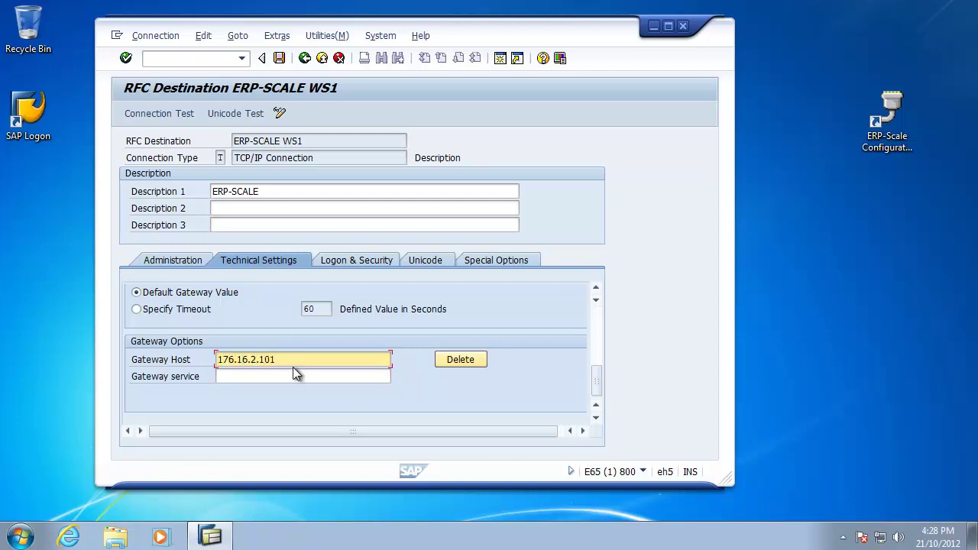
click(294, 374)
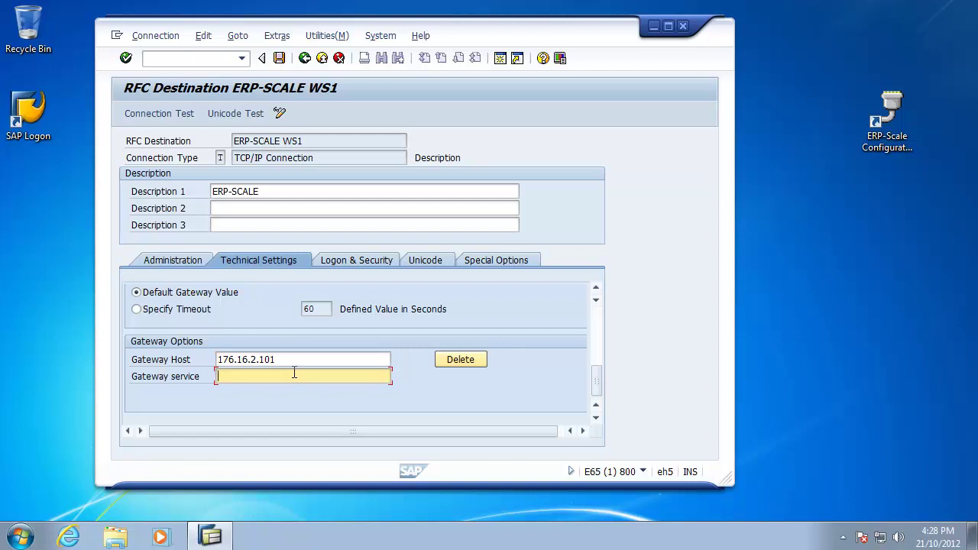
text(sapgw61)
click(279, 58)
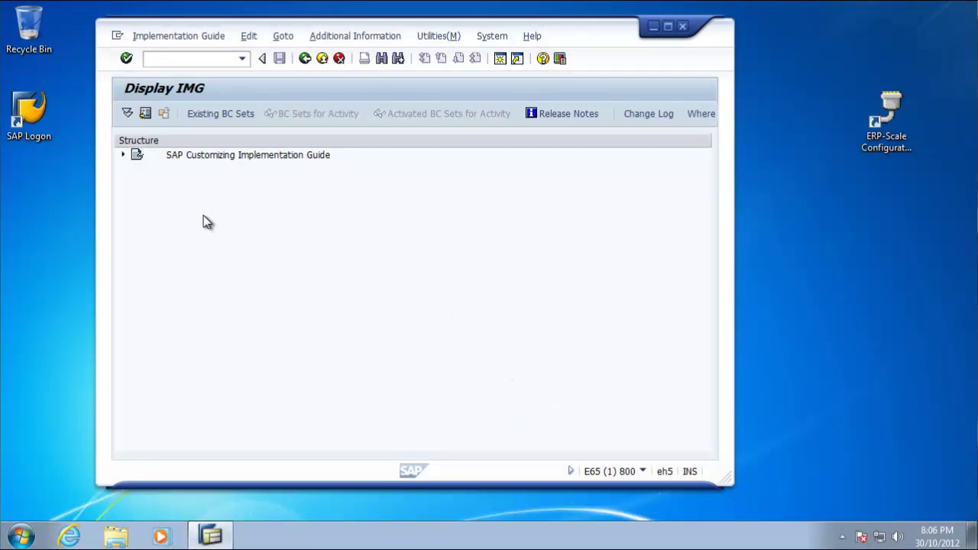
- In SPRO, go to Logistics - General > Handling Unit Management > Basics and run Set Profile for Packing Station
click(124, 158)
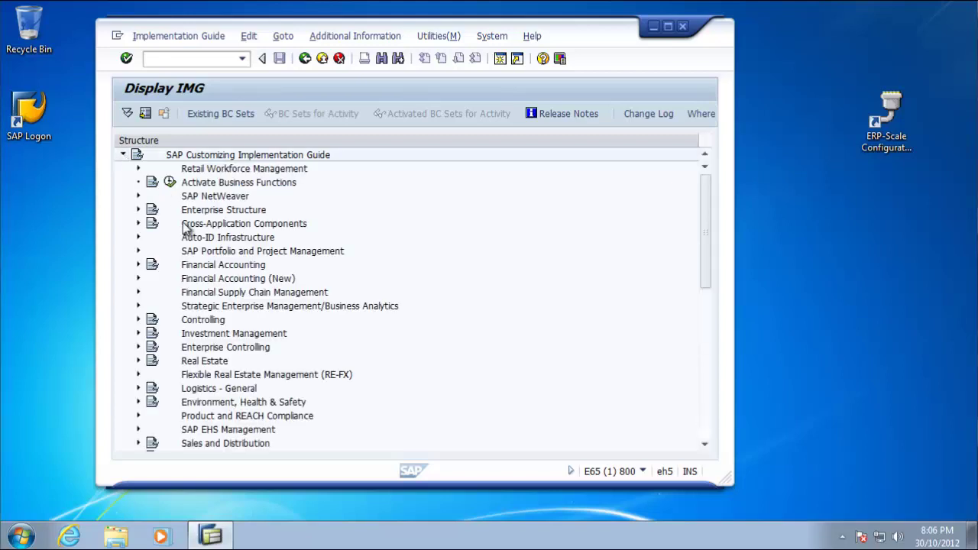
click(136, 388)
scroll(343, 388, down, 4)
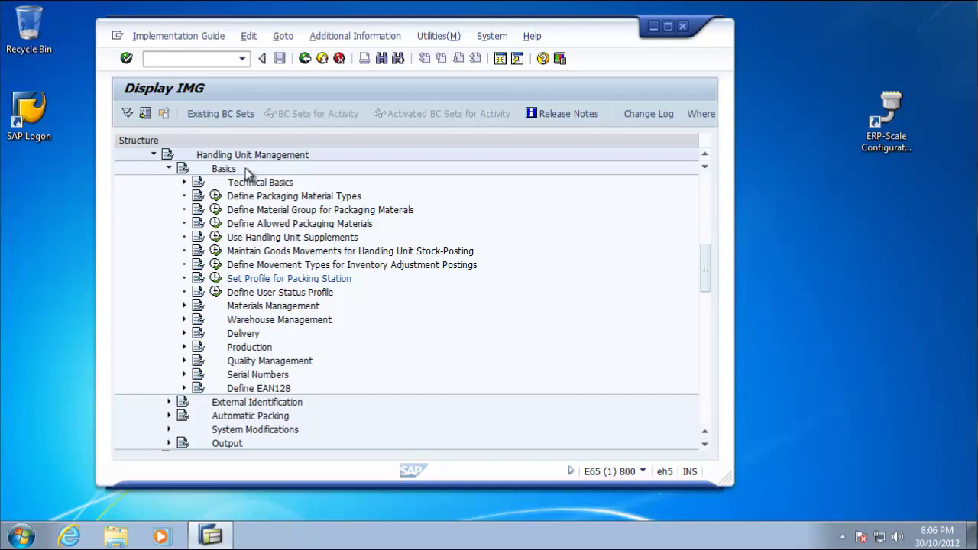
click(216, 280)
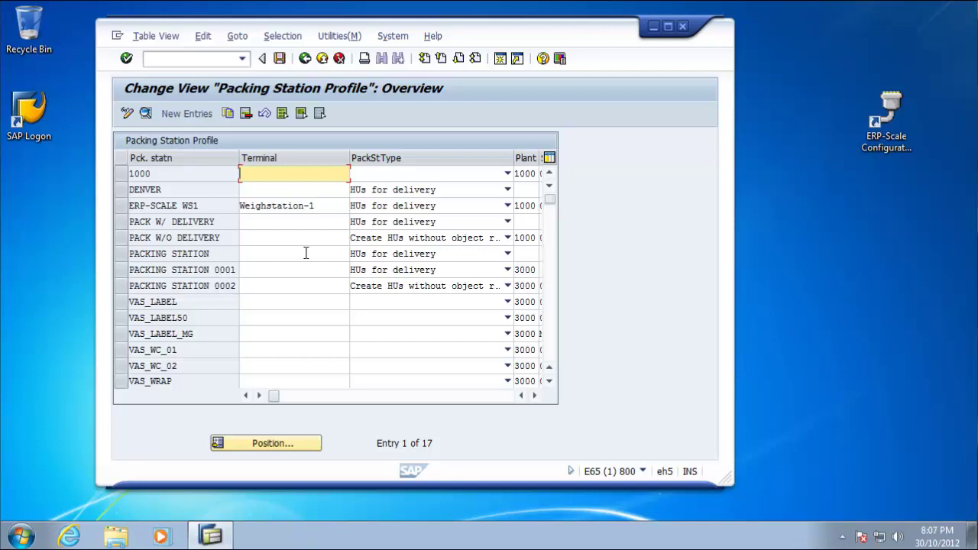
- Open the ERP-SCALE WS1 profile details and tick Connect scale in the Scale section
click(122, 208)
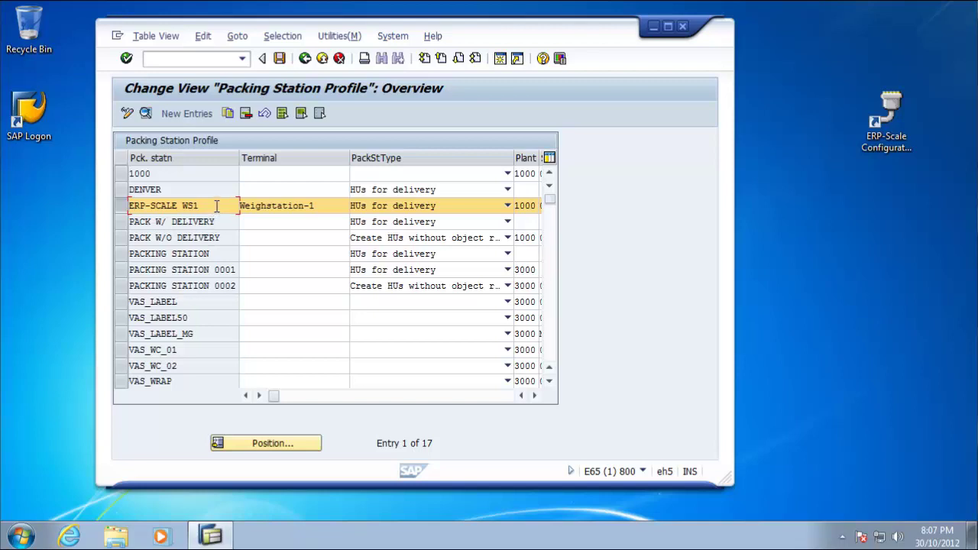
double_click(217, 207)
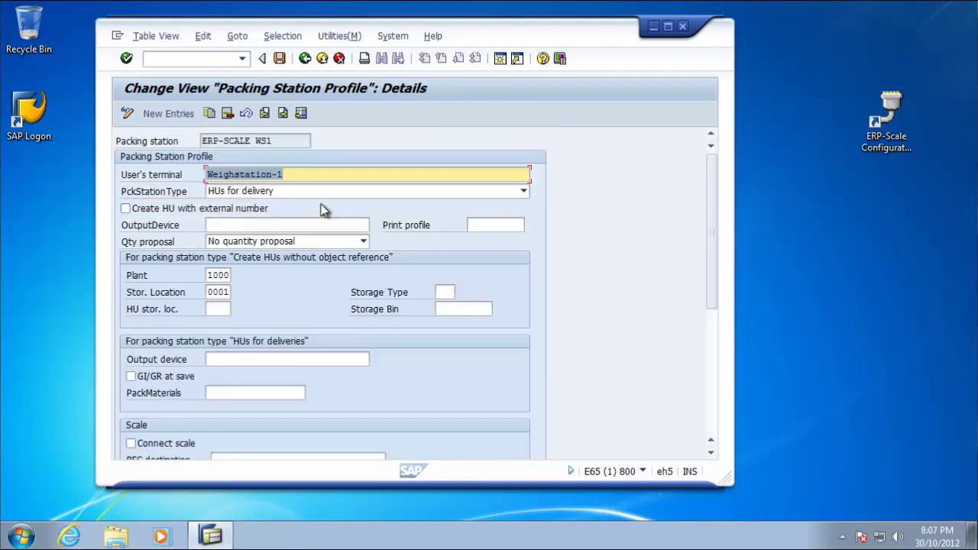
click(309, 174)
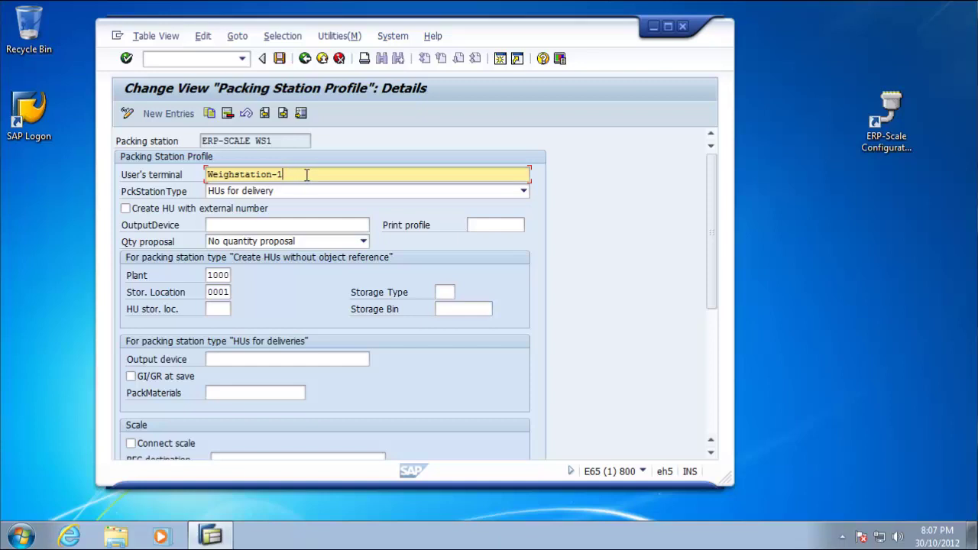
drag(708, 282, 711, 361)
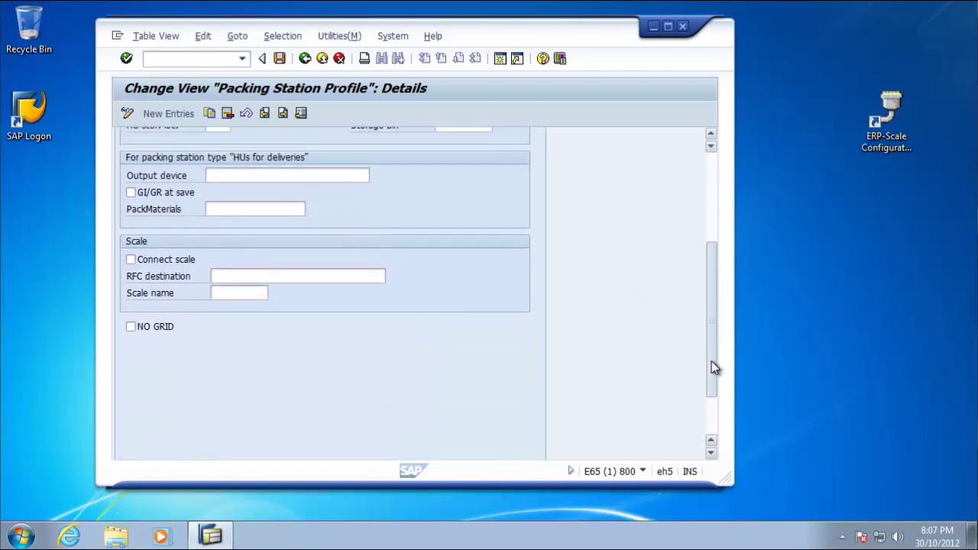
click(131, 261)
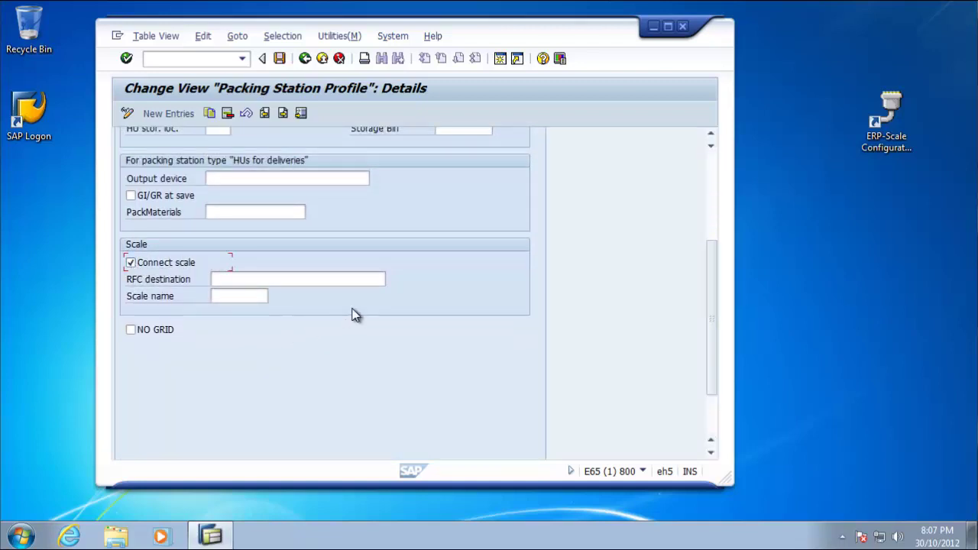
- Choose ERP-SCALE WS1 as the scale's RFC destination and enter METTLER as the scale name
click(362, 281)
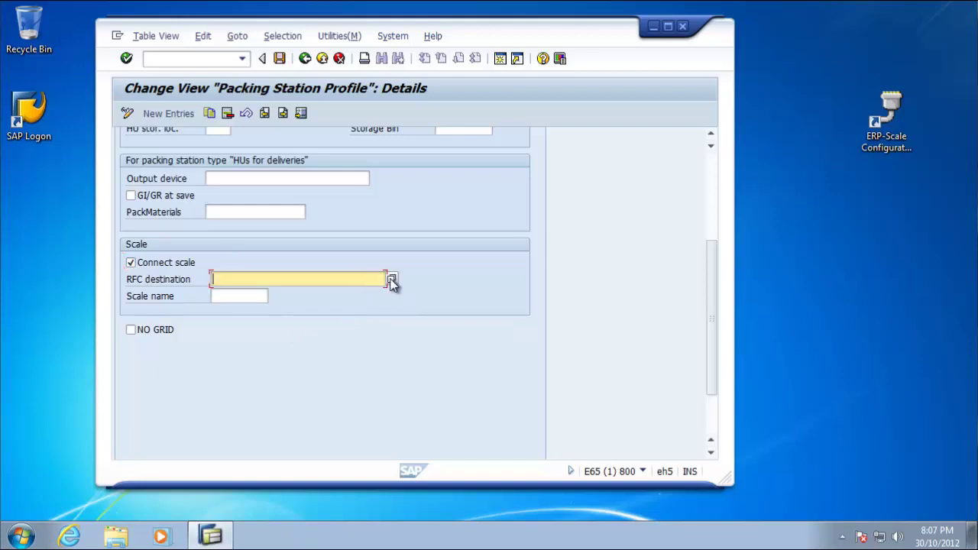
click(391, 281)
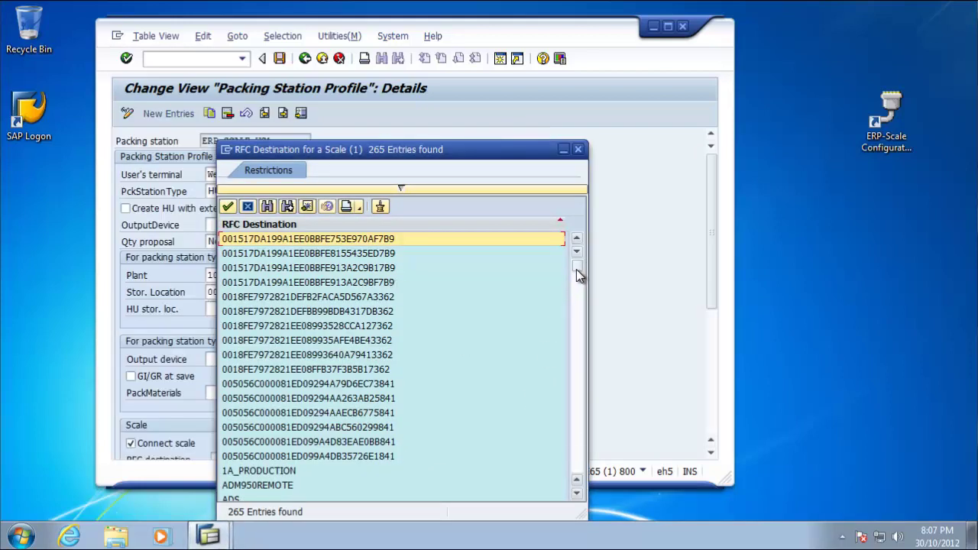
drag(578, 265, 578, 319)
click(576, 396)
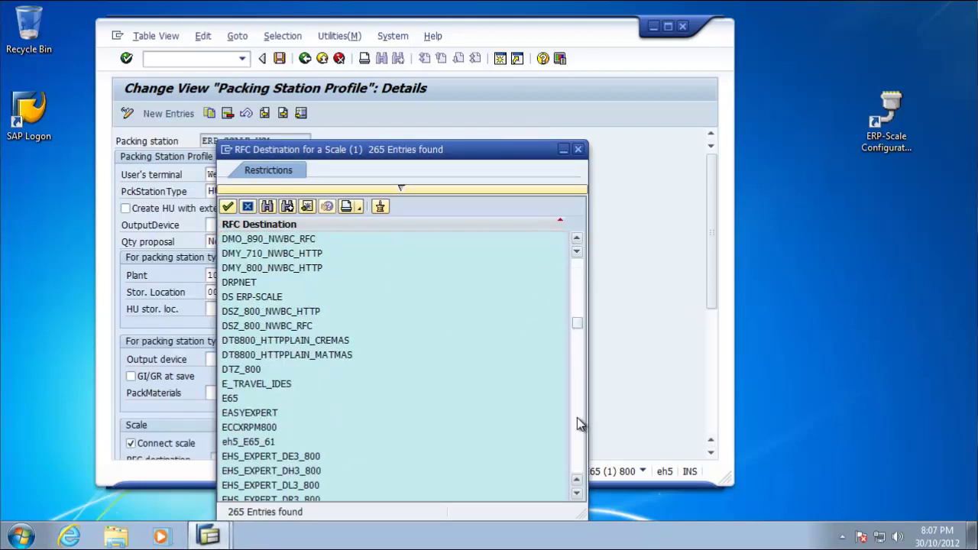
click(577, 417)
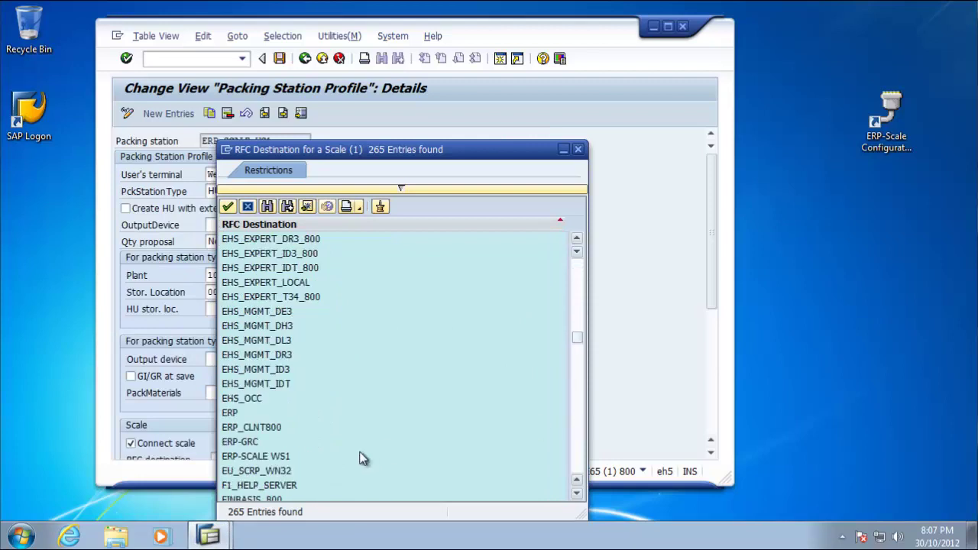
double_click(258, 457)
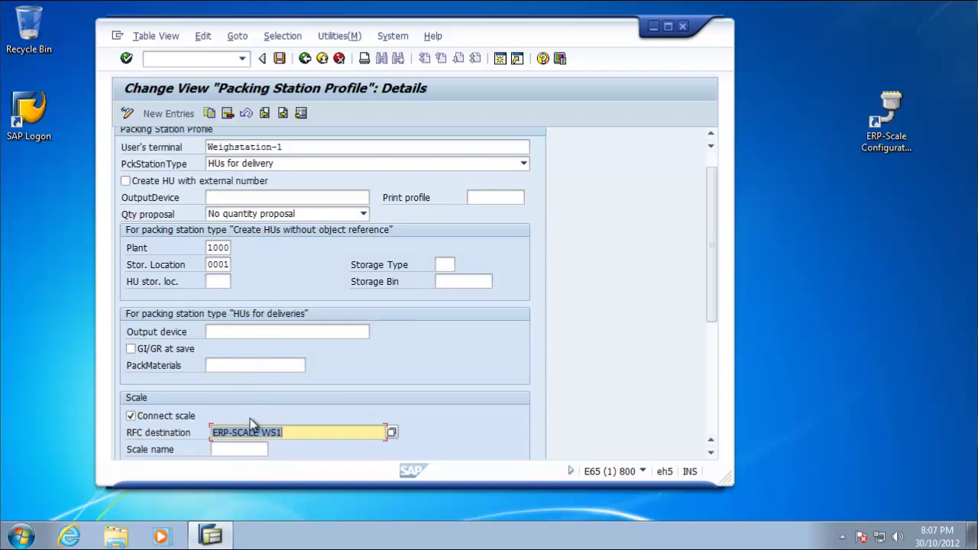
click(240, 446)
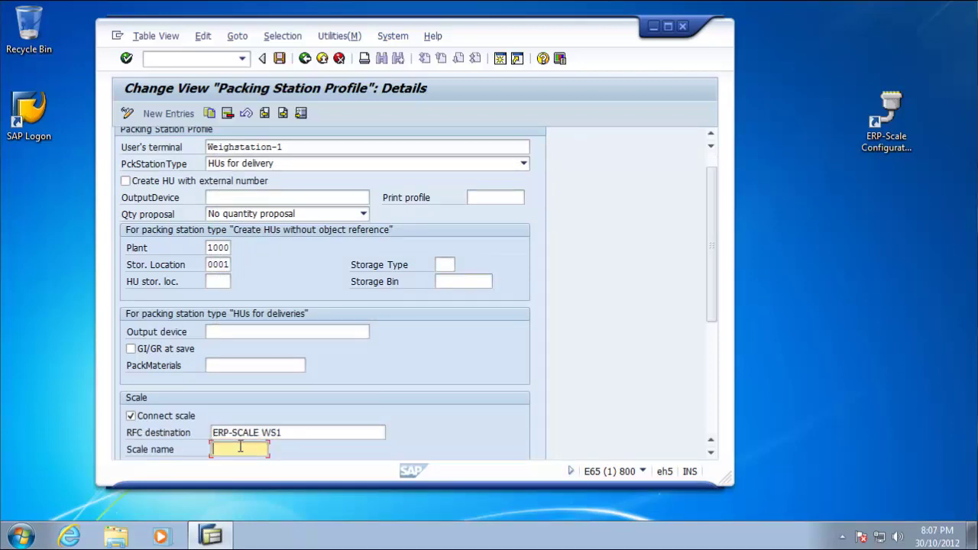
text(METTLER)
- Save the profile under customizing request E65K900002 and minimize SAP GUI
click(279, 61)
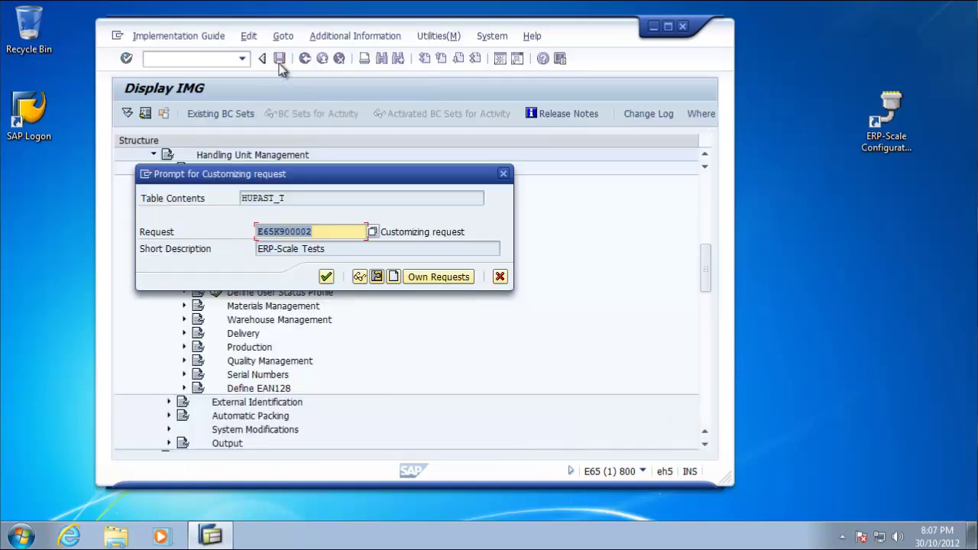
click(326, 276)
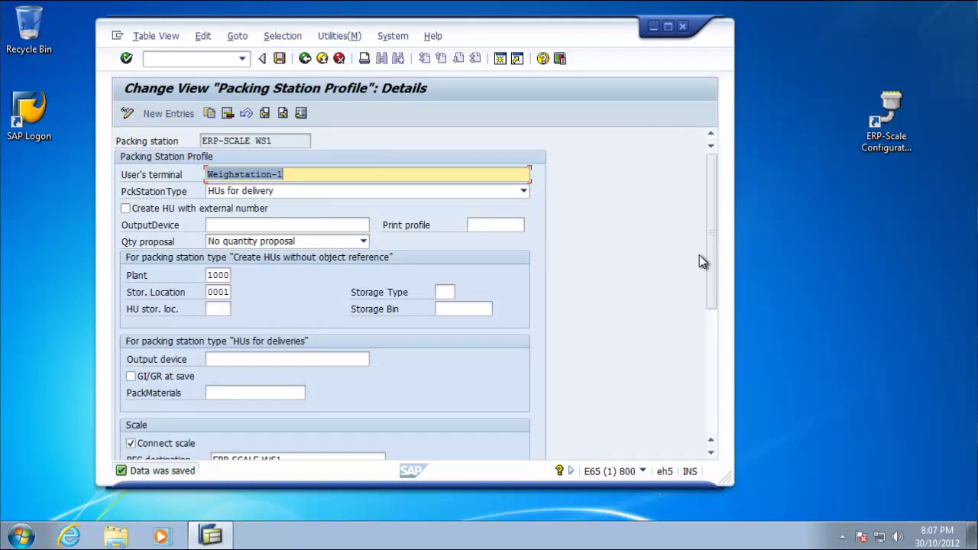
drag(711, 261, 710, 334)
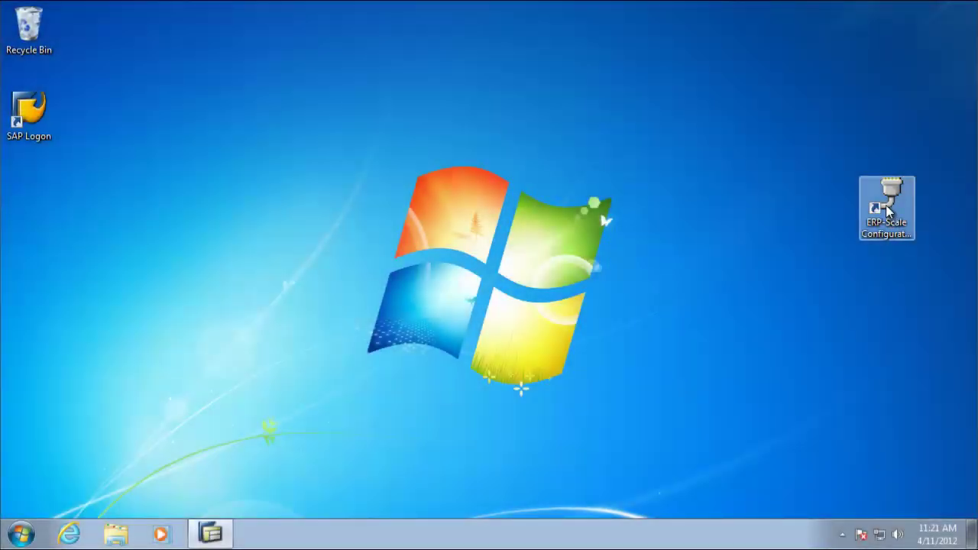
- Edit the WEIGHSTATION-1 server in ERP-Scale configuration and accept importing its settings from SAP
double_click(886, 212)
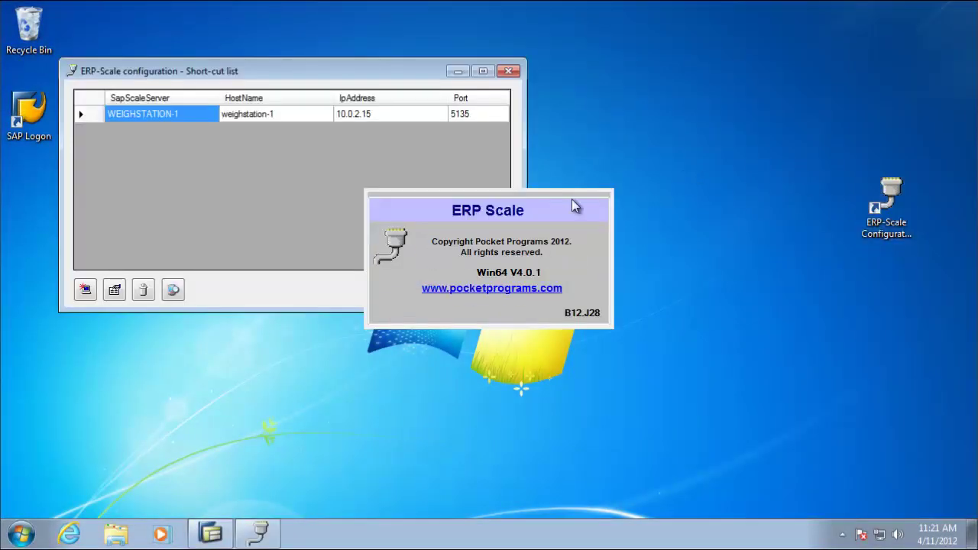
click(83, 117)
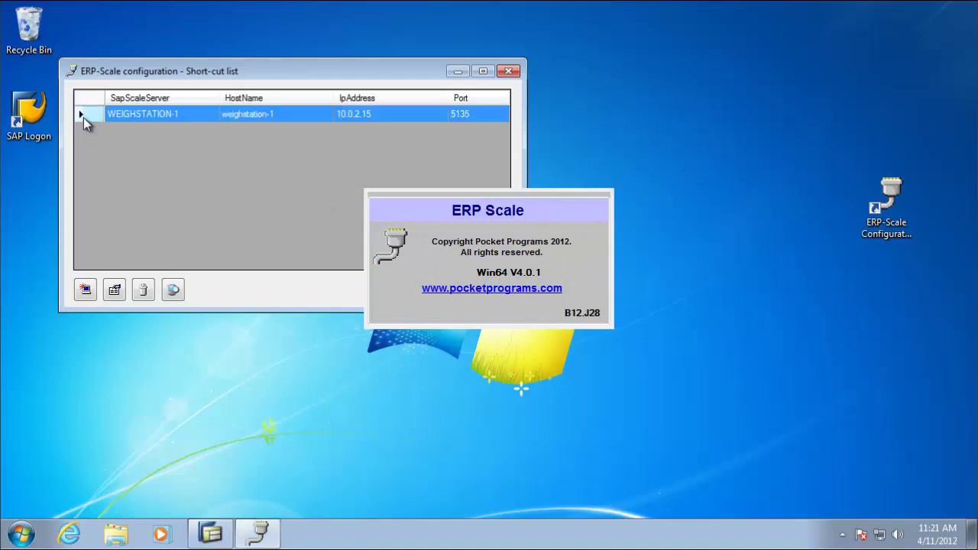
click(116, 290)
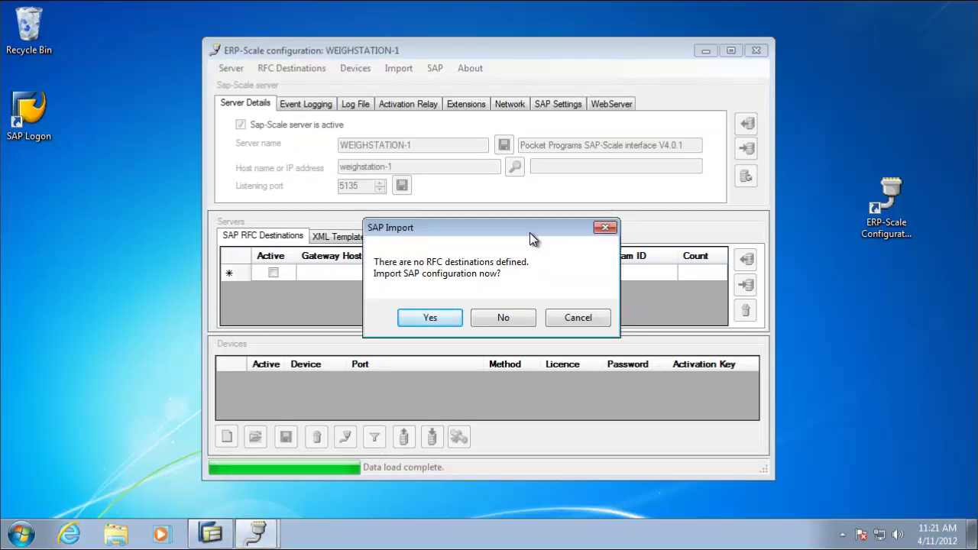
click(430, 317)
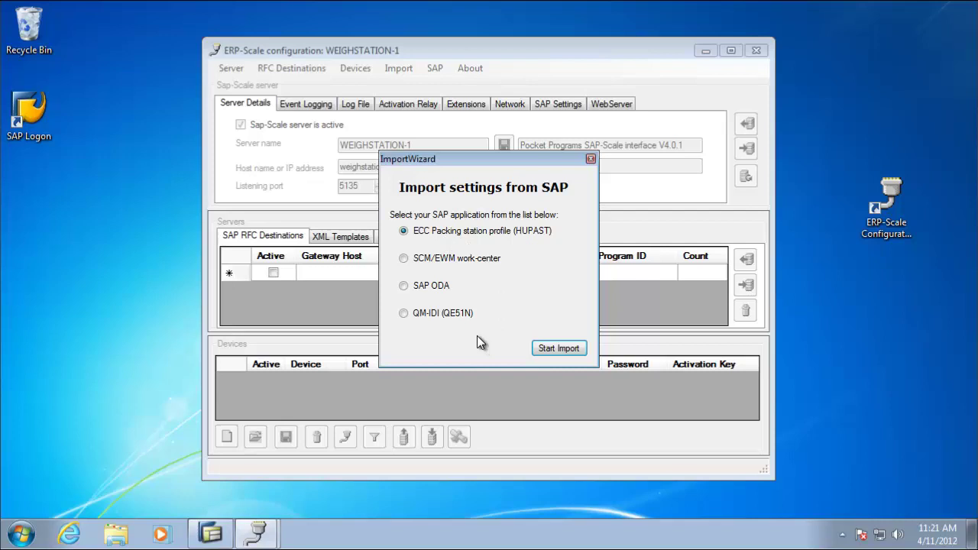
- Start the import and connect to SAP system EH5, client 800, with the SAP user name and password
click(552, 348)
click(535, 89)
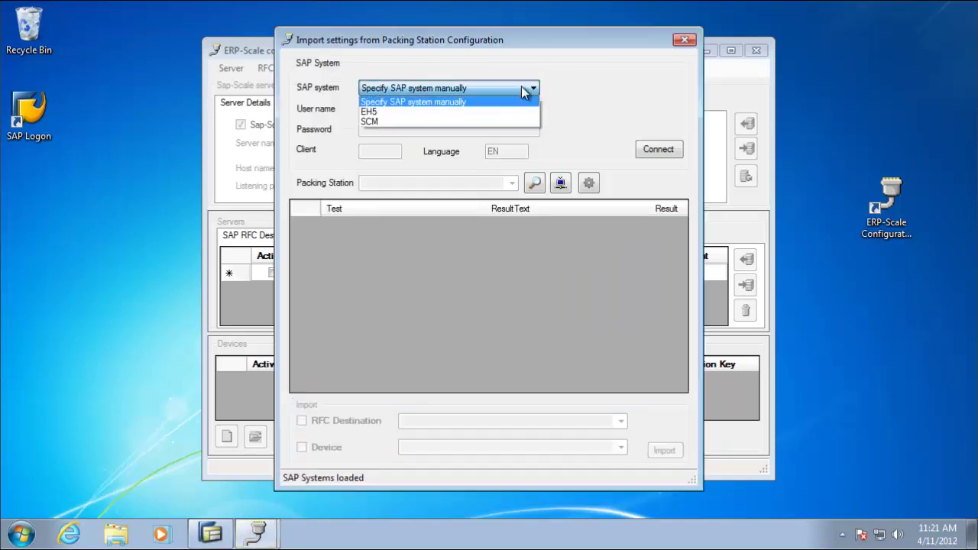
click(442, 111)
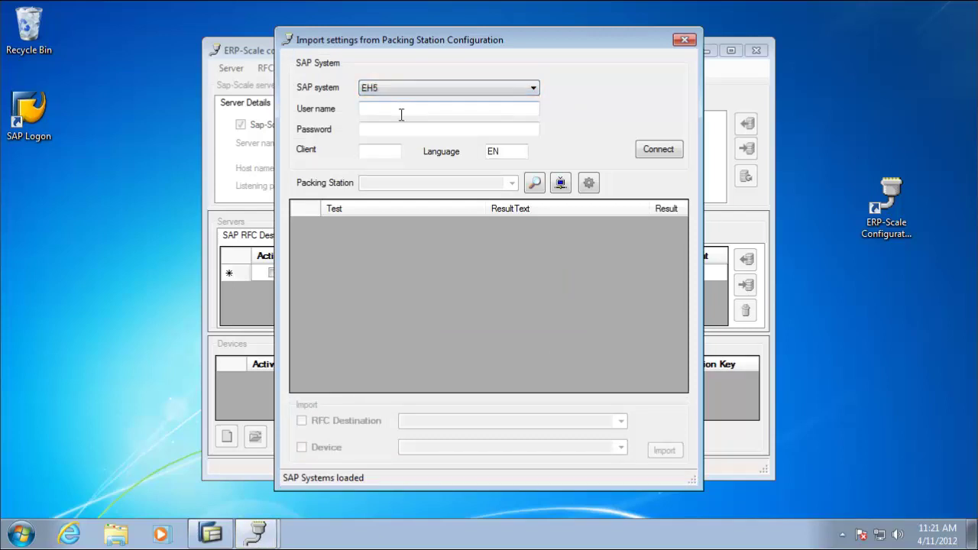
click(399, 112)
text(sapuser)
key(Tab)
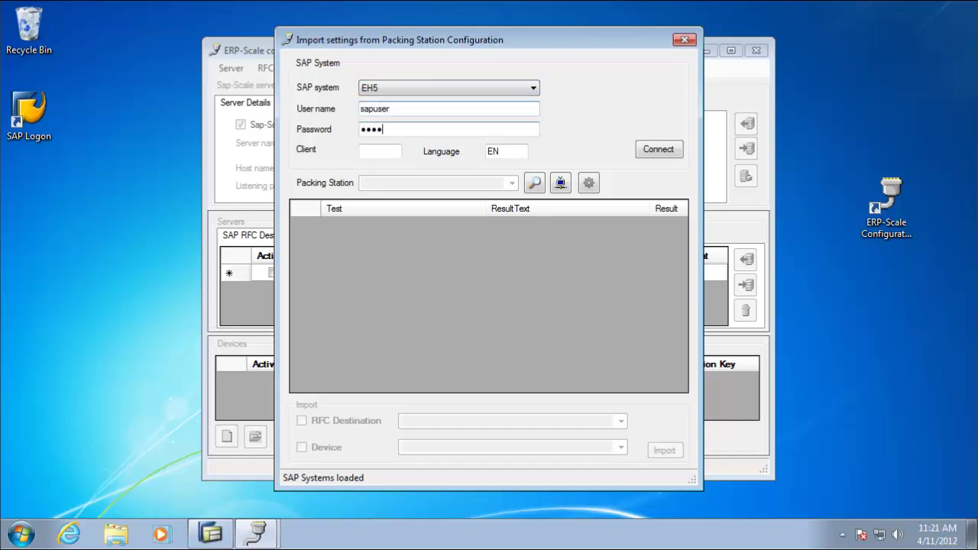
key(Tab)
text(800)
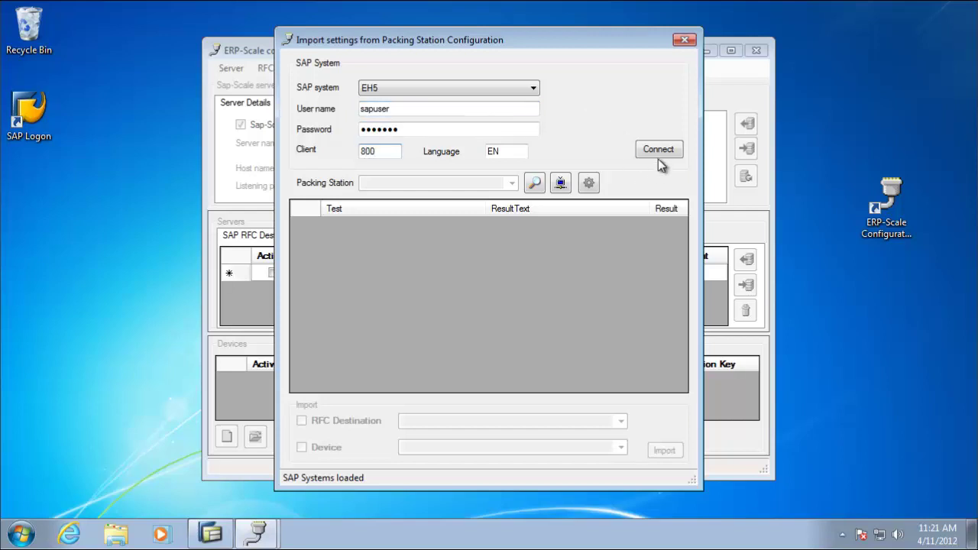
click(659, 149)
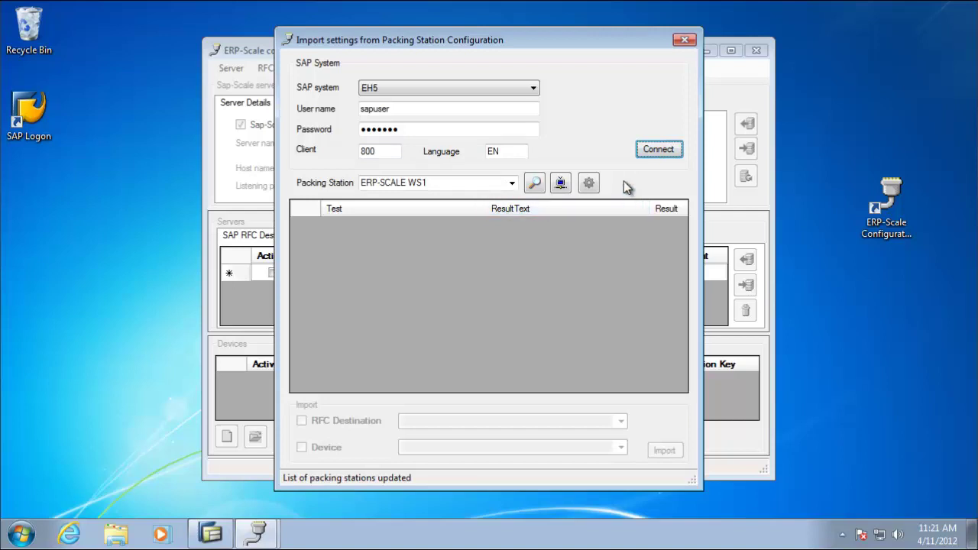
- Verify ERP-SCALE WS1, import it, and confirm updating WEIGHSTATION-1 and the RFC change notice
click(588, 185)
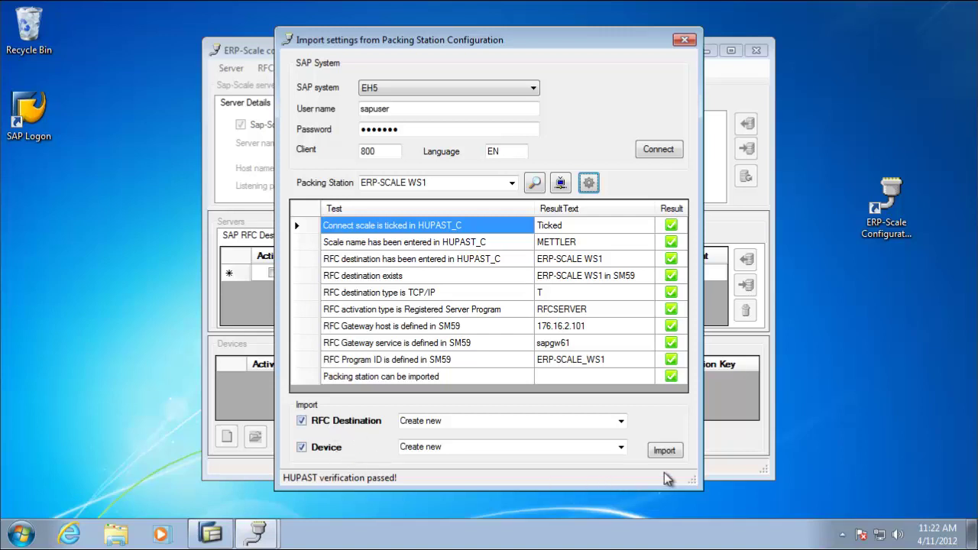
click(664, 451)
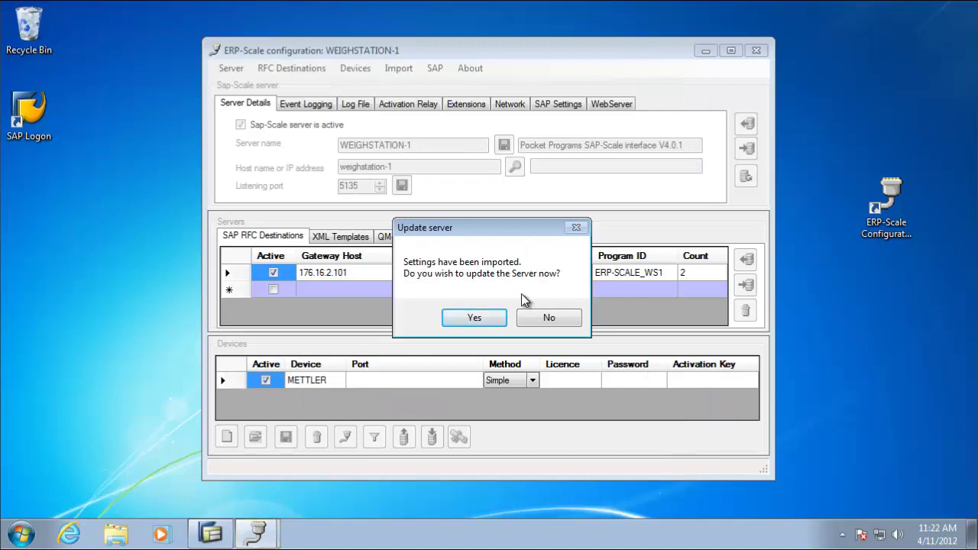
click(474, 318)
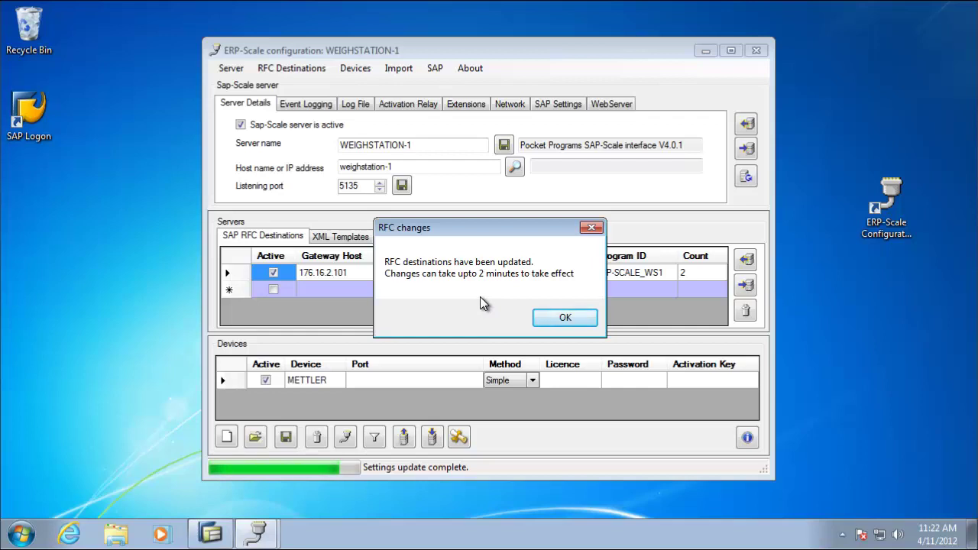
click(563, 318)
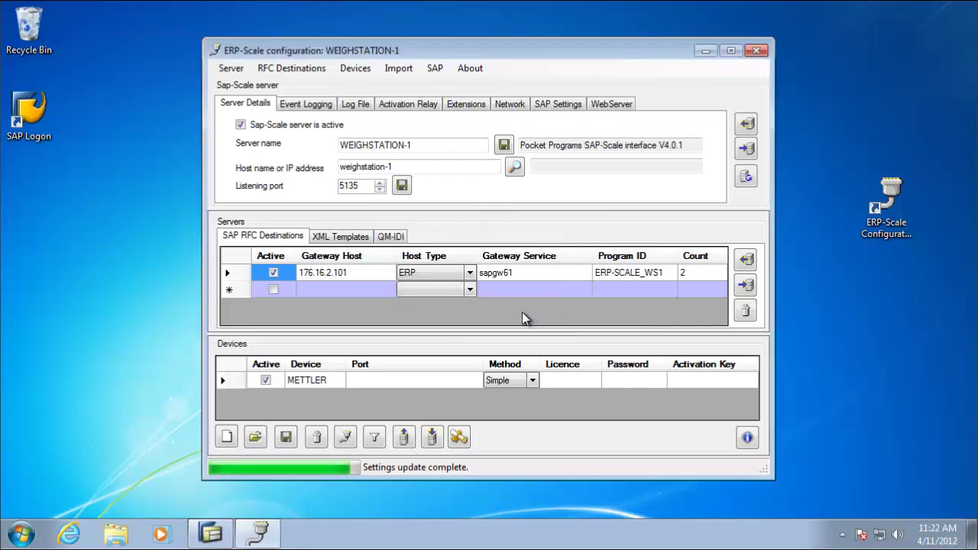
- Set the METTLER device to USB HID POS with the Mettler Toledo PS60 USB device and save
click(232, 379)
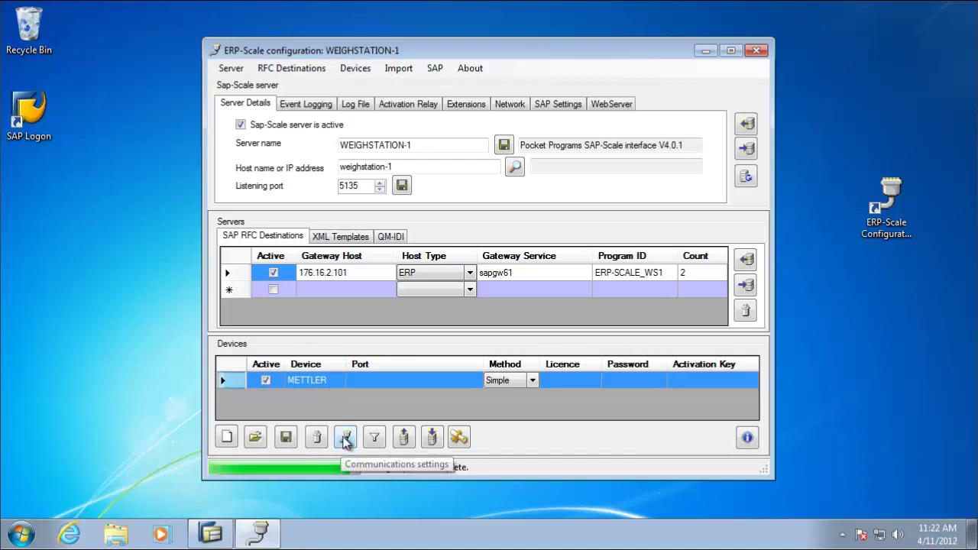
click(345, 438)
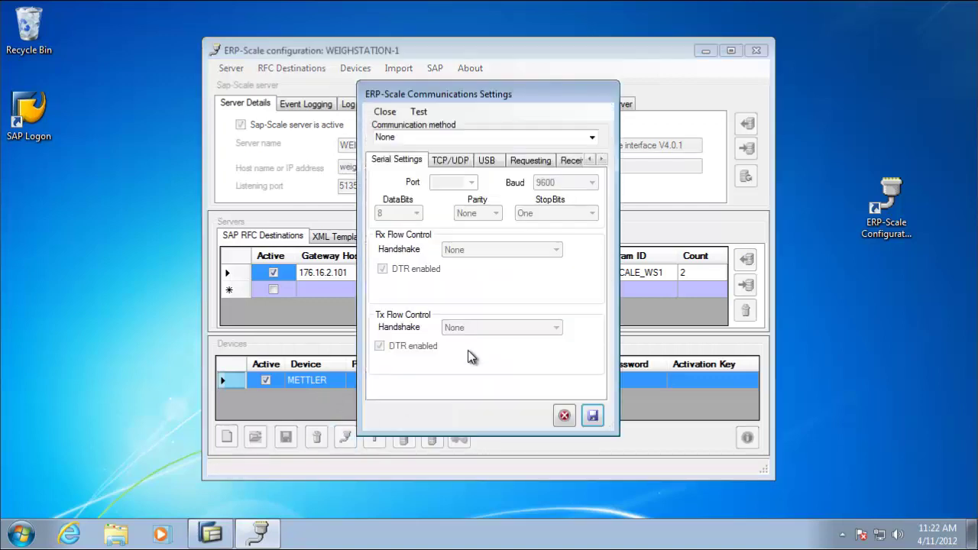
click(592, 139)
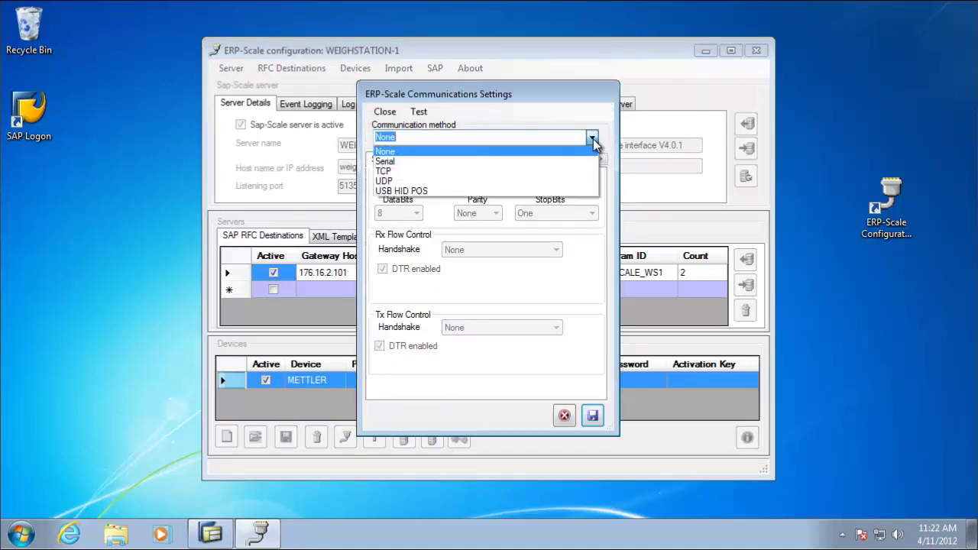
click(440, 190)
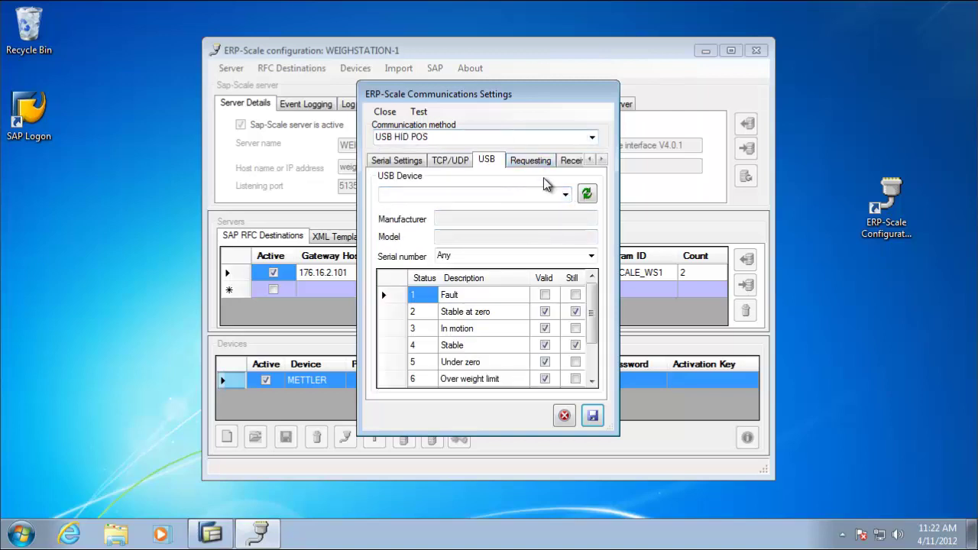
click(565, 195)
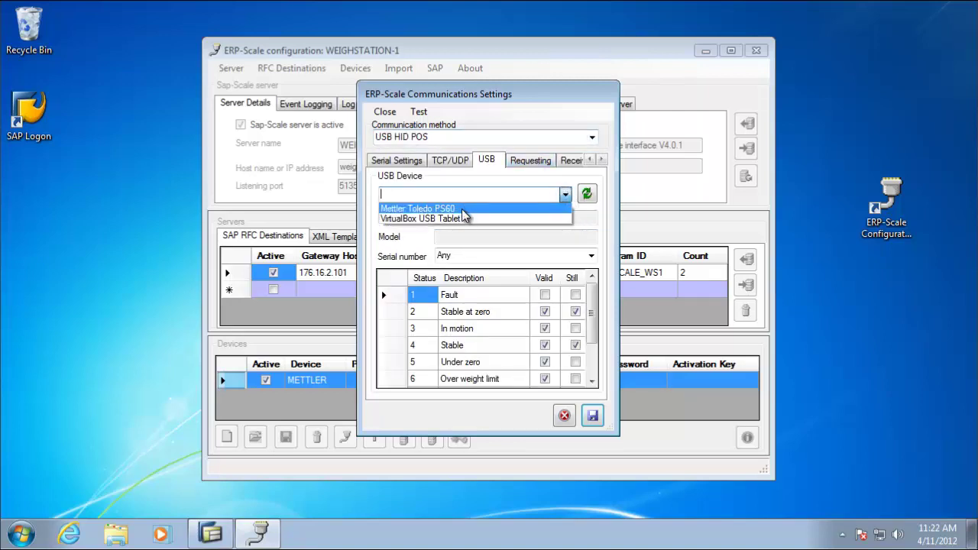
click(462, 209)
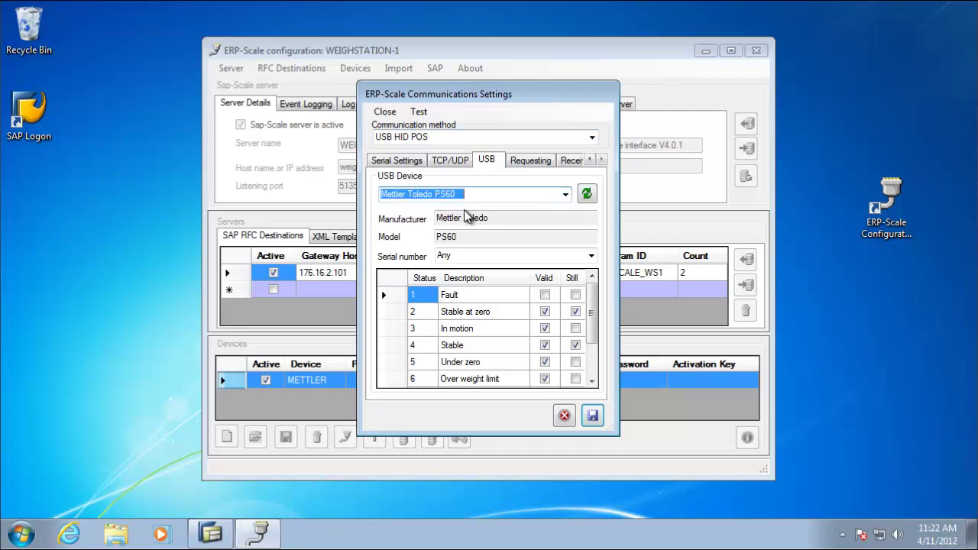
click(592, 415)
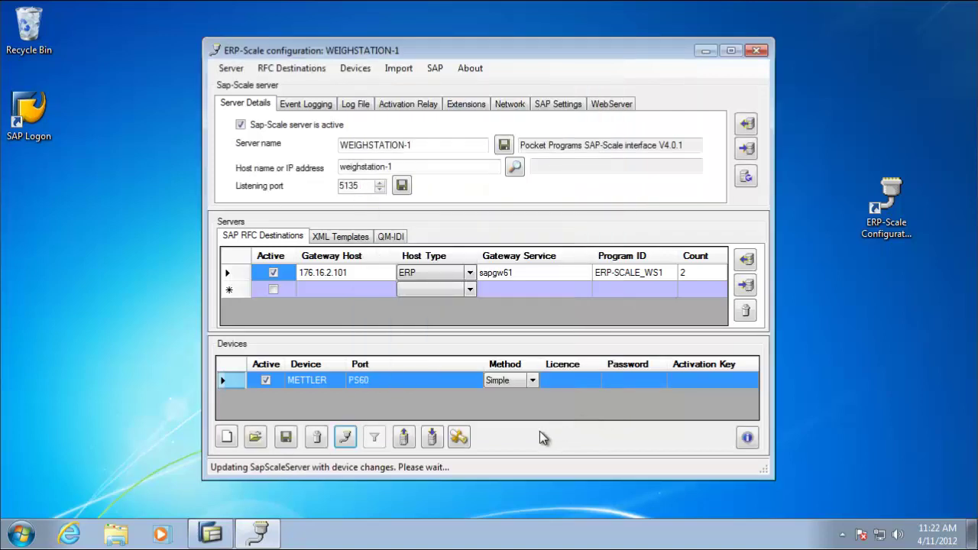
- Enter the METTLER device's licence number and licence password in the device licence activation
click(459, 437)
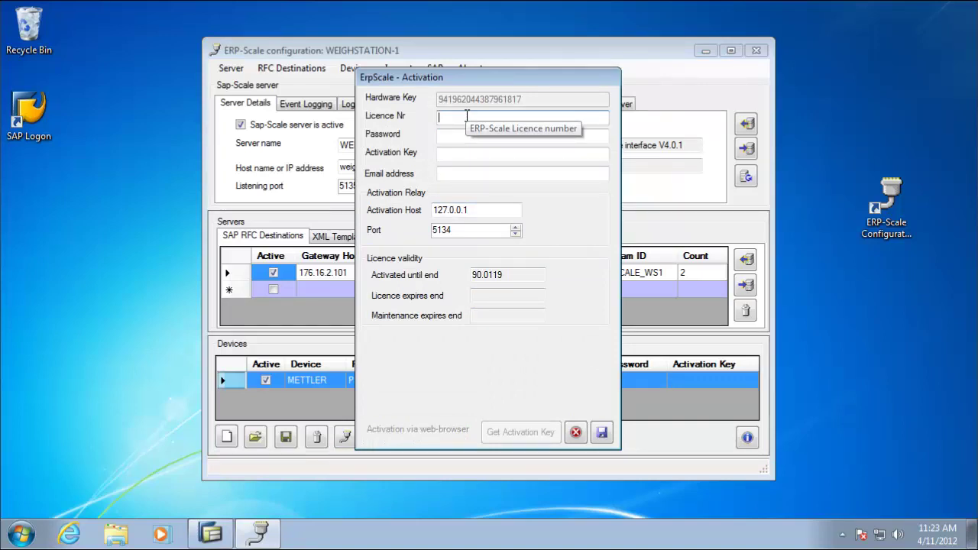
text(800)
key(BackSpace)
key(BackSpace)
key(BackSpace)
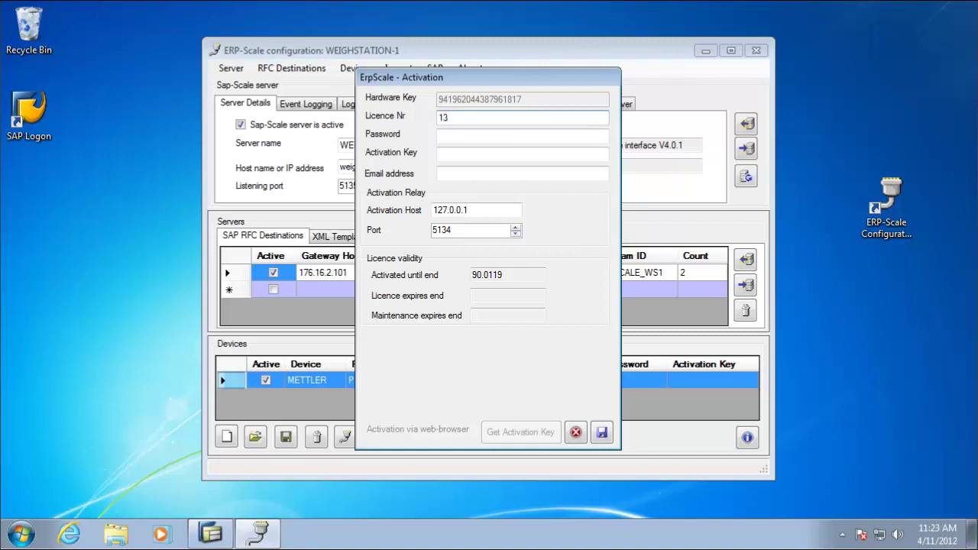
click(439, 136)
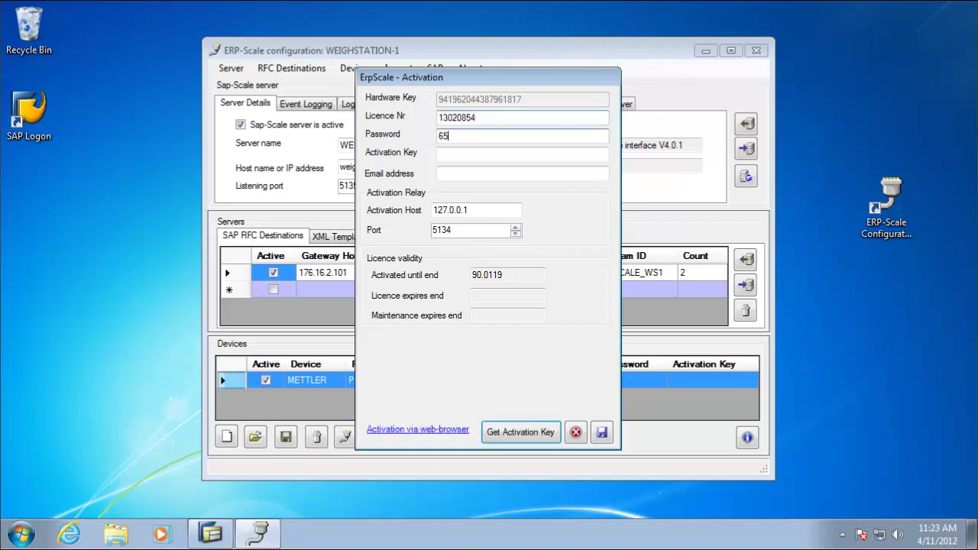
- Fetch the activation key and save the METTLER device licence to the server
click(519, 432)
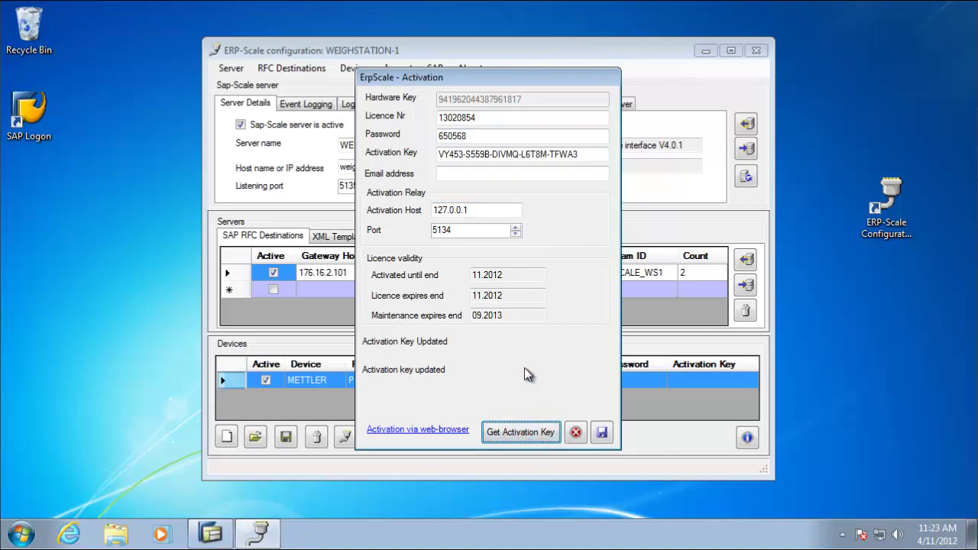
click(601, 432)
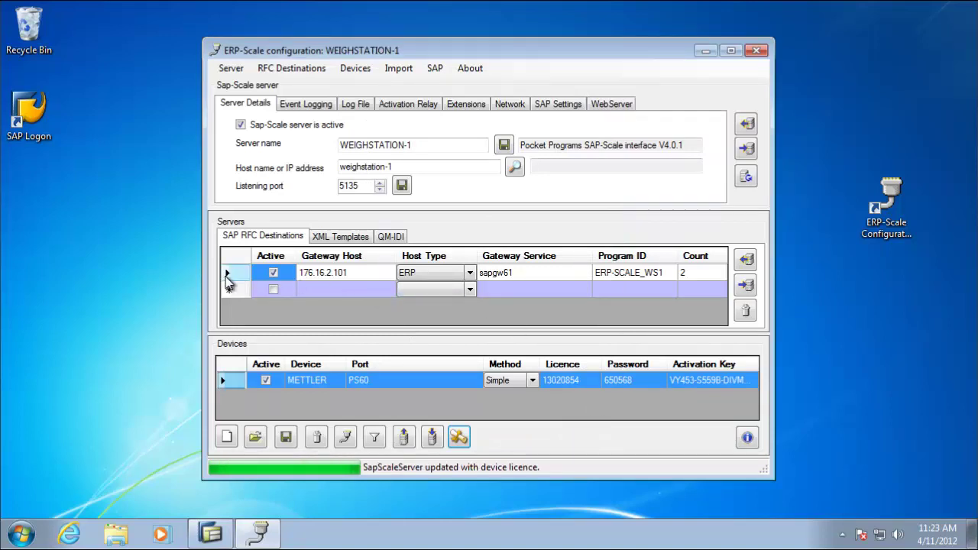
click(227, 278)
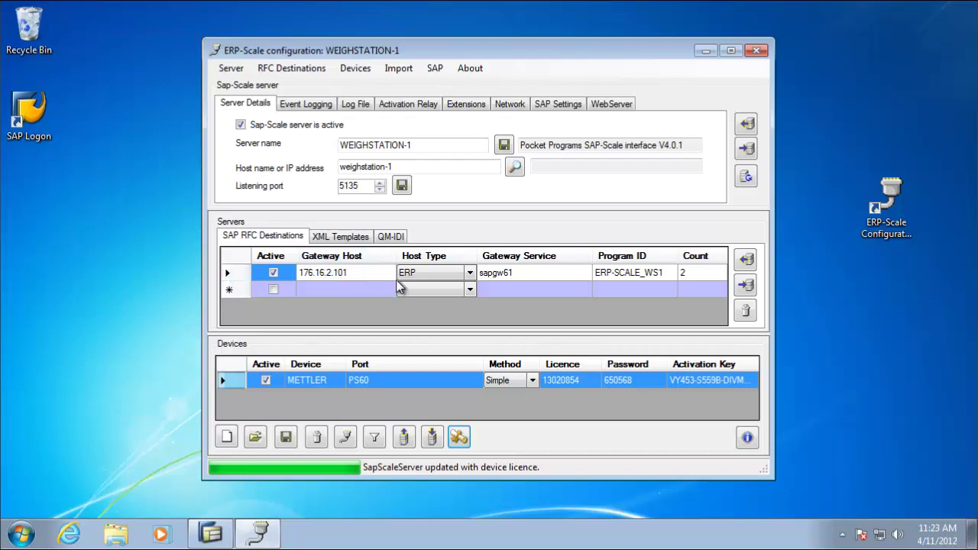
- Start the HUPAST Packing Station from SAP Easy Access, load the delivery, and select the first PK-100 handling unit
mouse_move(213, 534)
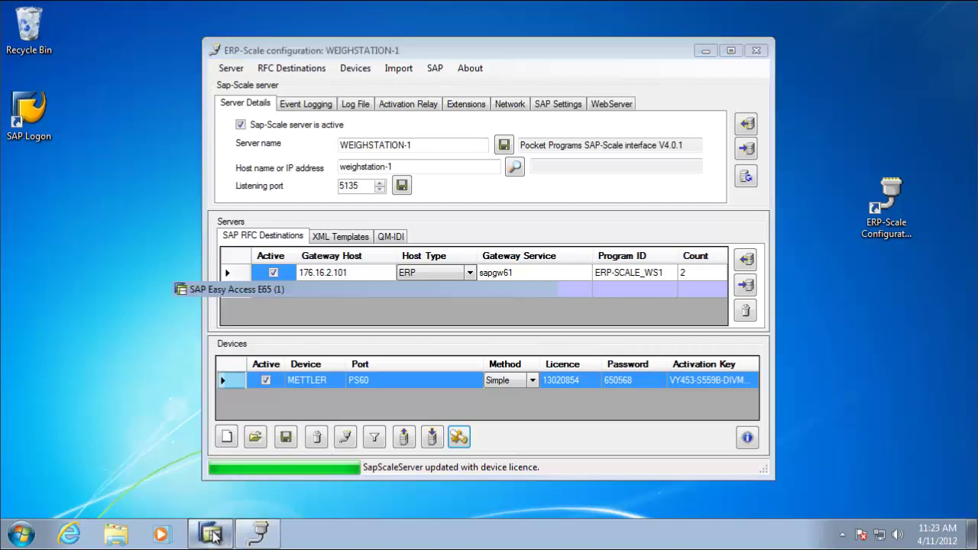
click(213, 535)
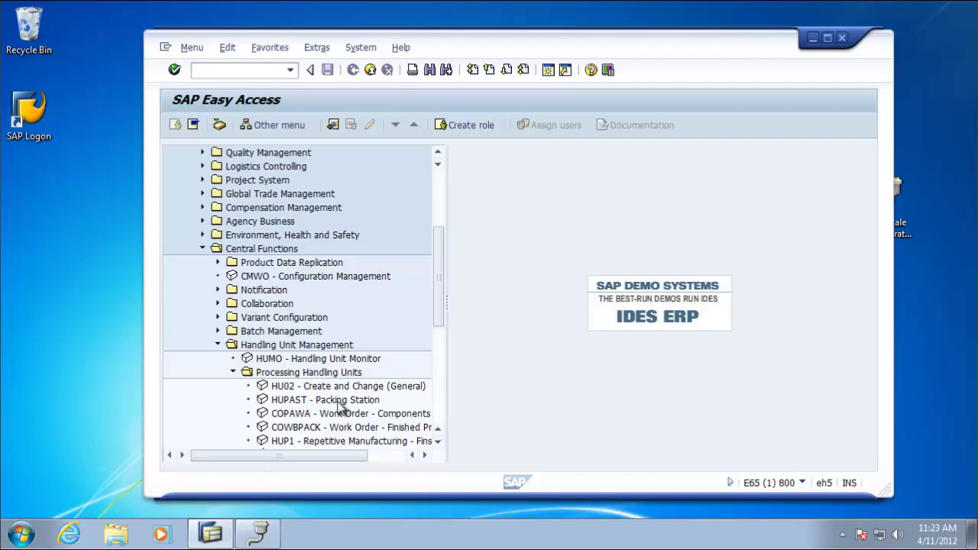
double_click(340, 403)
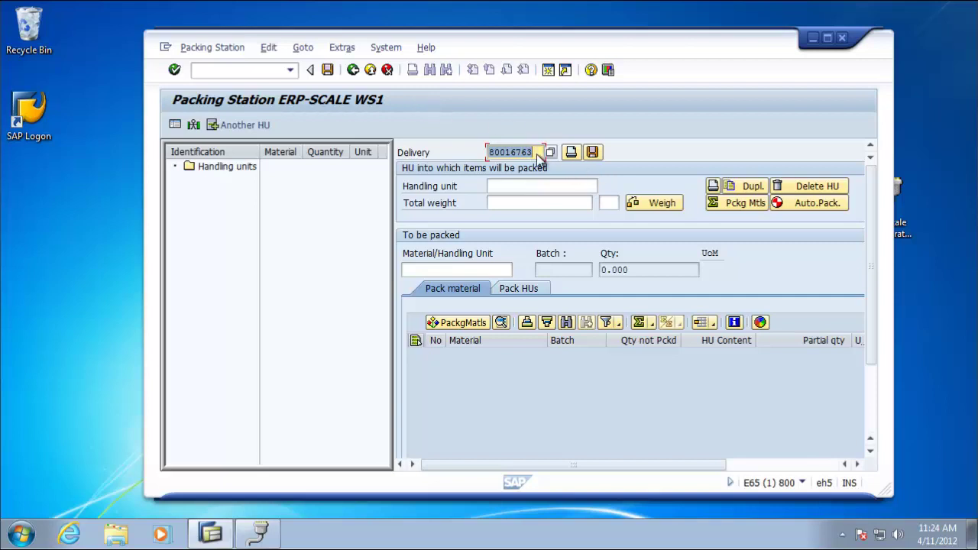
key(Return)
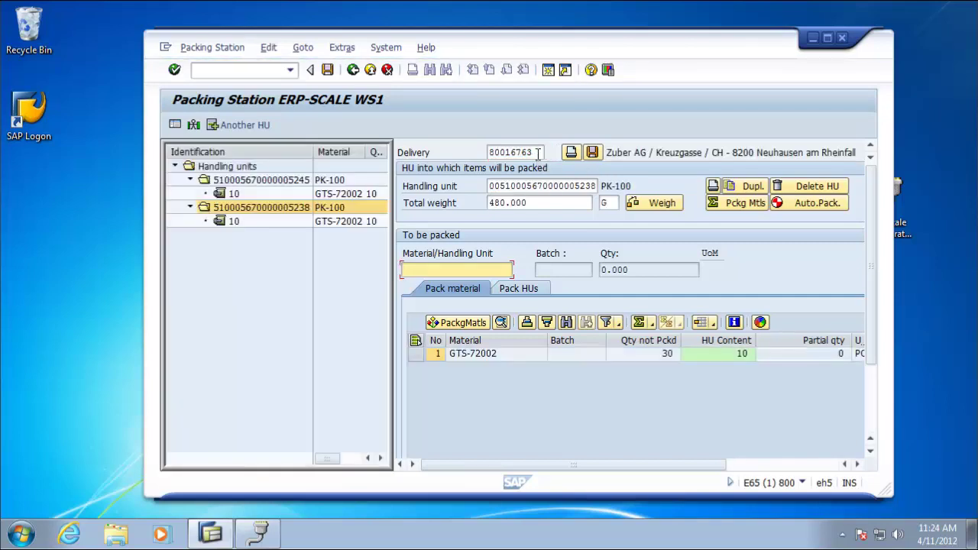
click(255, 184)
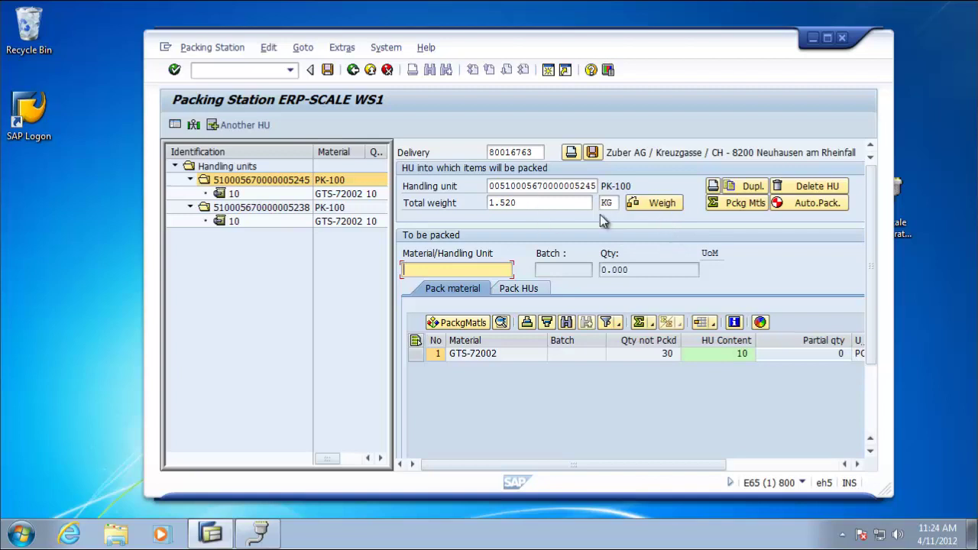
- Weigh the first PK-100 handling unit so its total weight becomes 5.840 KG
click(654, 202)
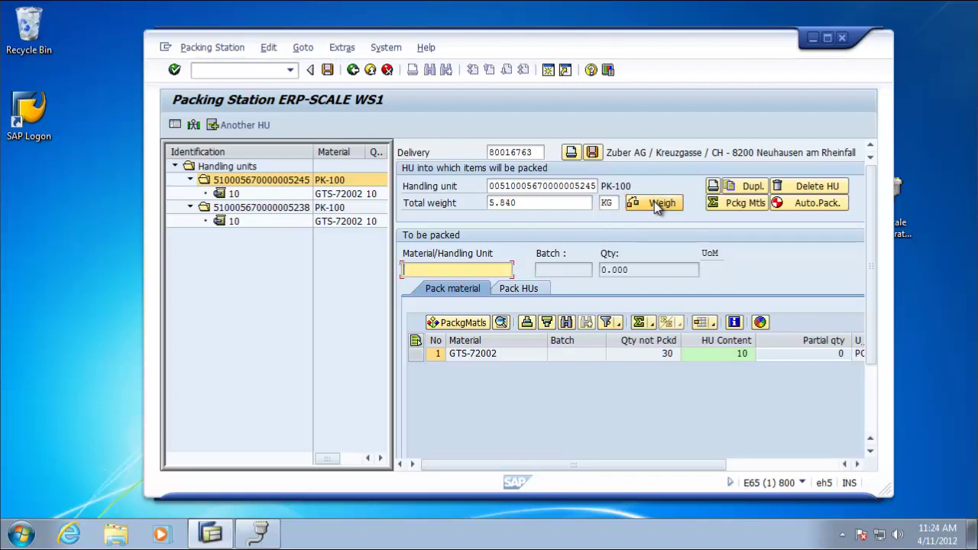